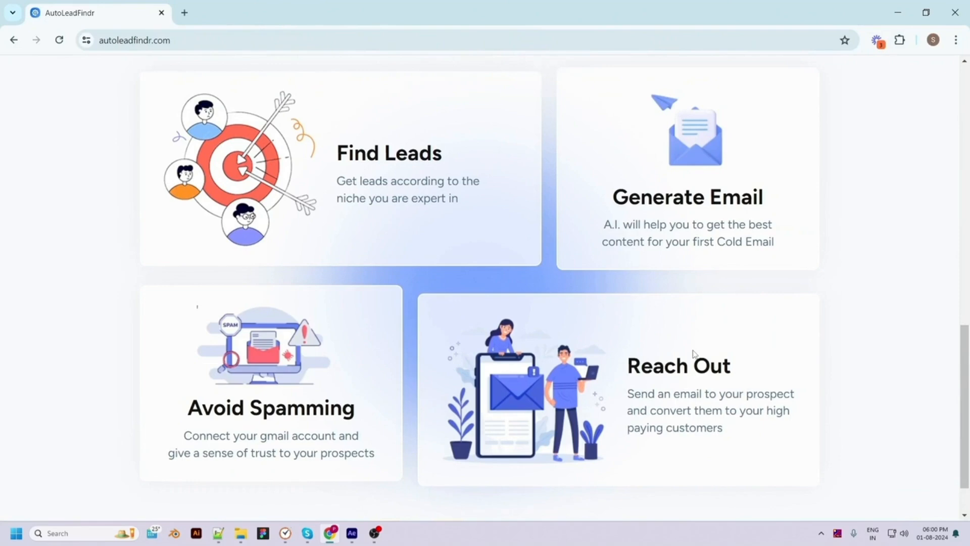
Scroll back up to the top of the AutoLeadFindr landing page
scroll(613, 434, "up", 3)
scroll(613, 434, "up", 10)
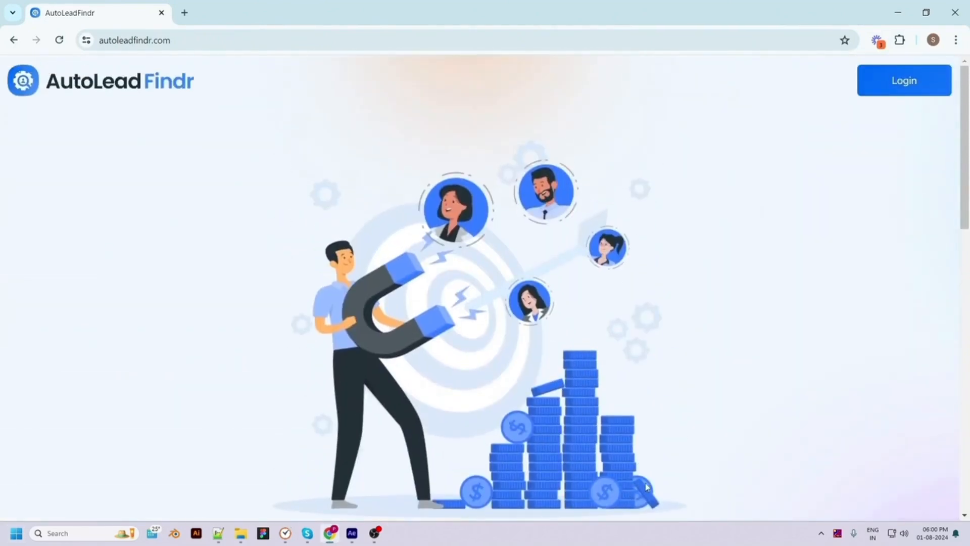
Log in with the saved account e-mail and the account password
left_click(915, 83)
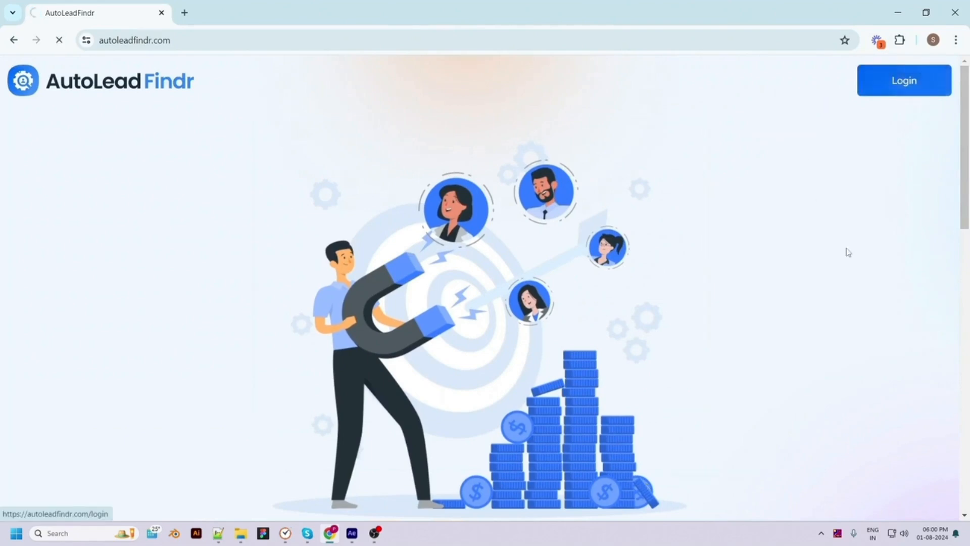
left_click(753, 311)
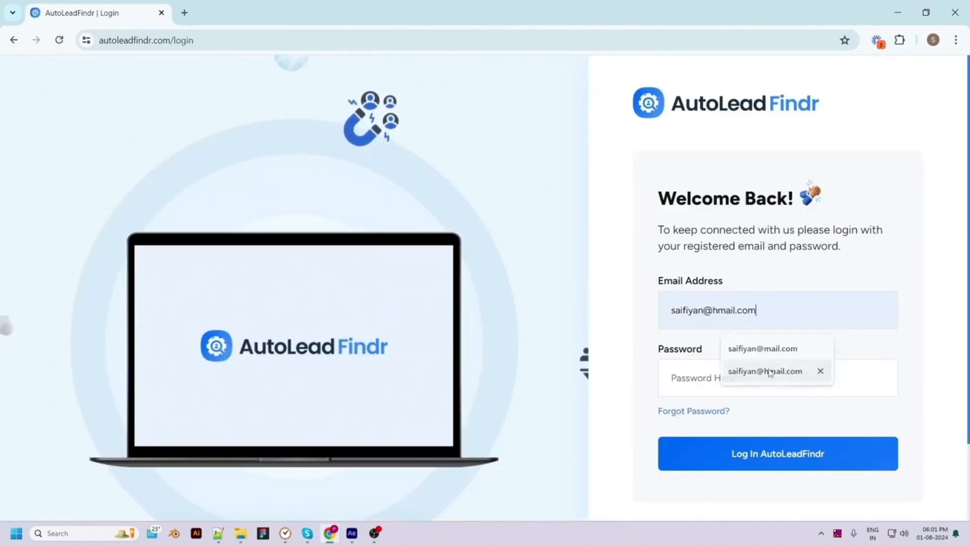
left_click(770, 372)
left_click(714, 377)
type("123")
left_click(754, 463)
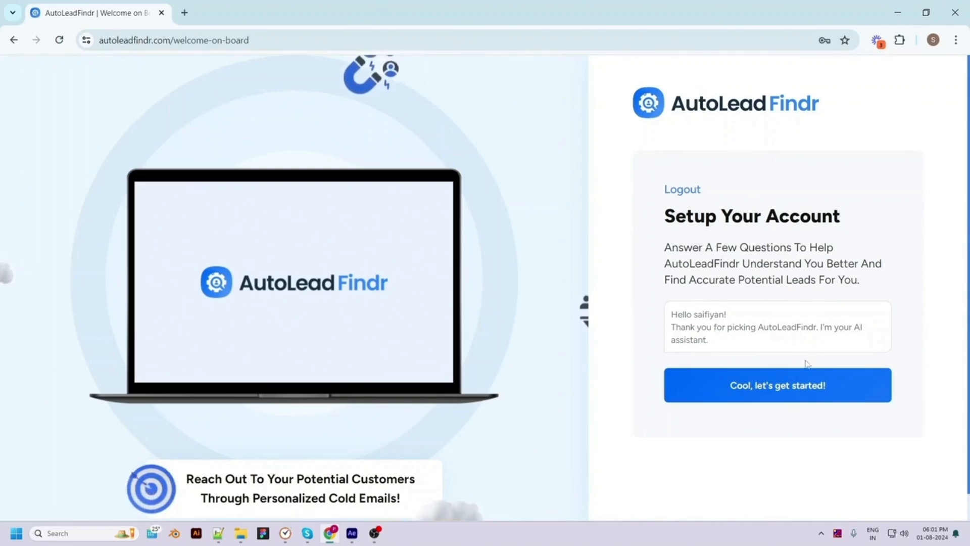
Begin setup, submit pixelnx.com as the company website, and approve the assistant's summary
left_click(773, 396)
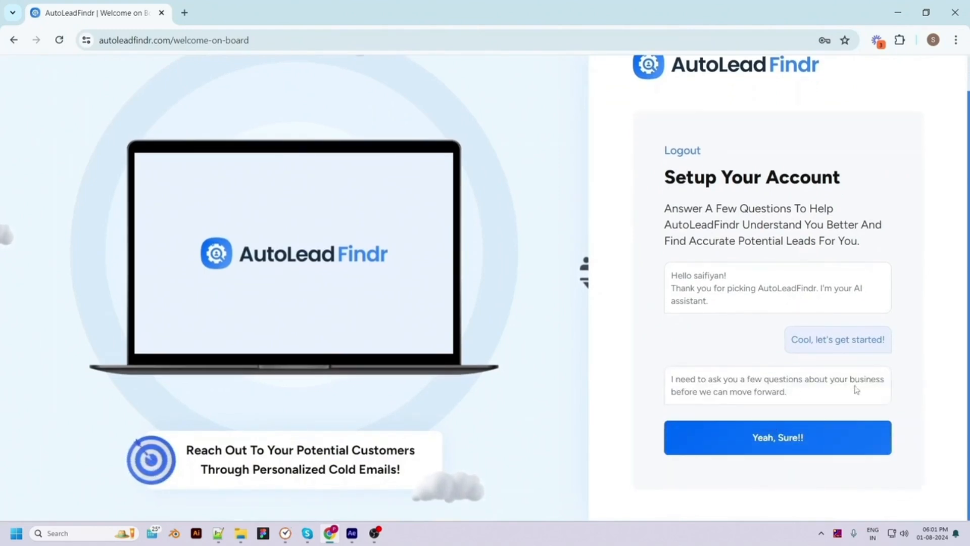
left_click(785, 442)
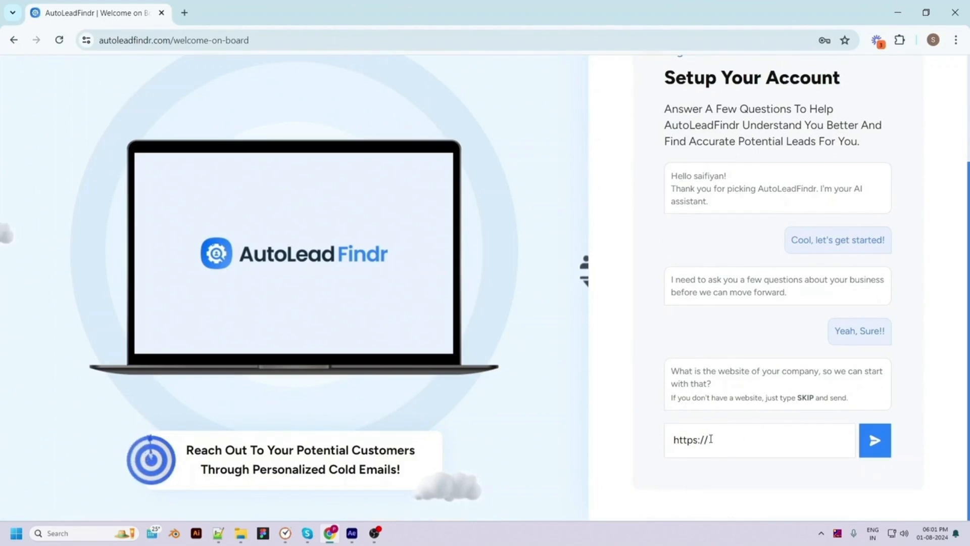
type("pixelnx.com")
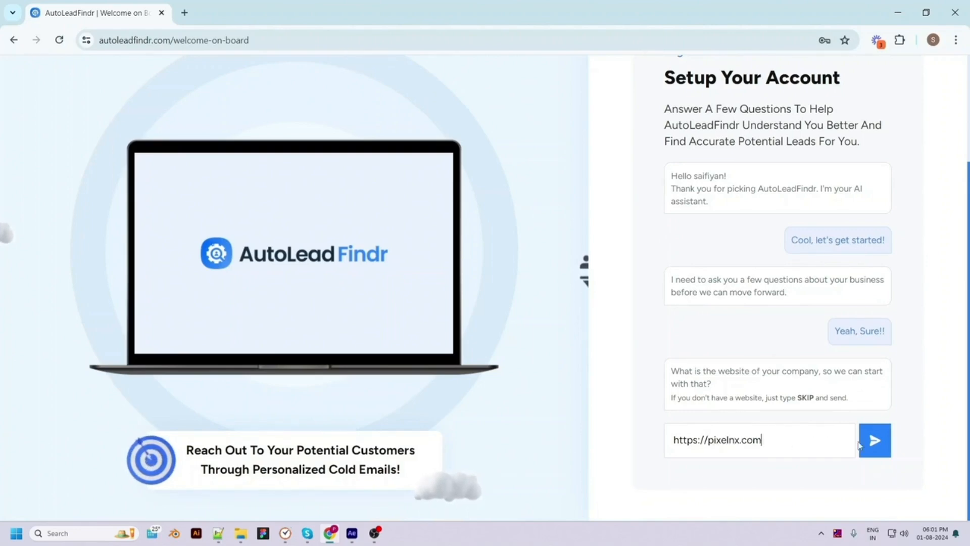
left_click(875, 441)
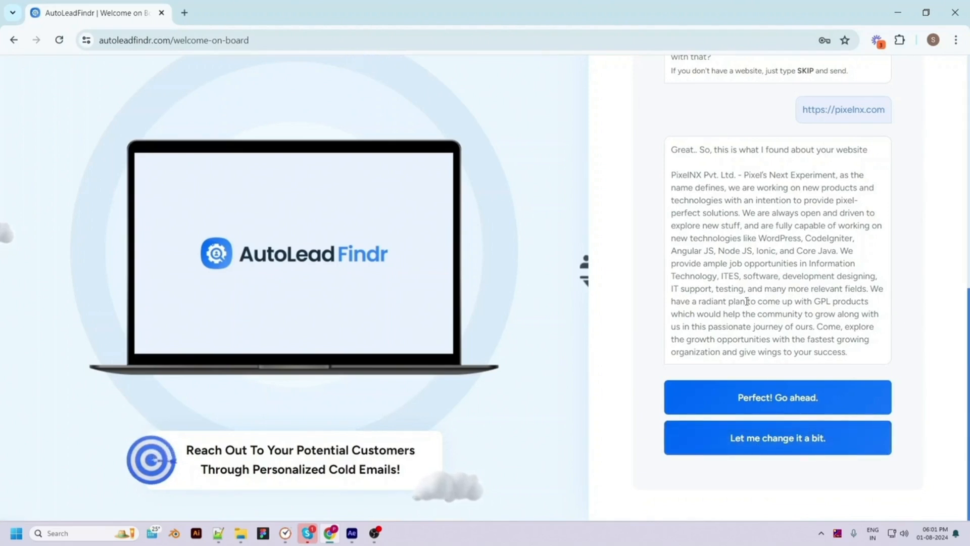
left_click(830, 394)
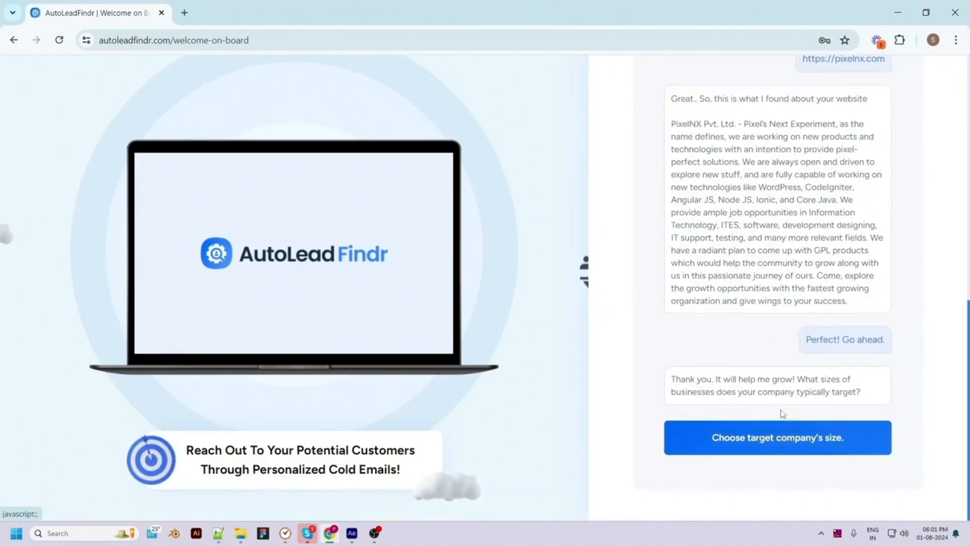
Target companies with 11-50 and 51-200 employees
left_click(758, 438)
left_click(475, 271)
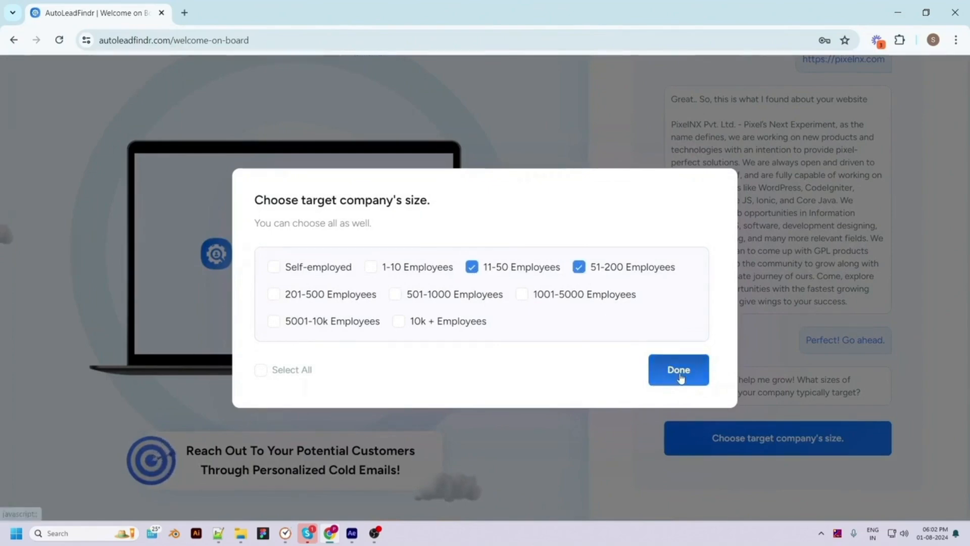
left_click(679, 369)
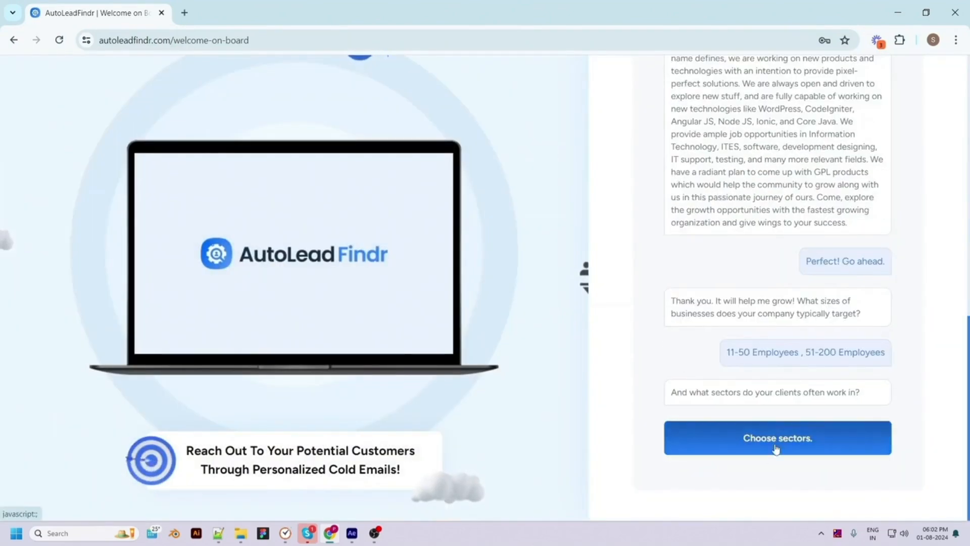
Choose Photographers as the target sector
left_click(776, 448)
left_click(379, 304)
scroll(366, 405, "down", 6)
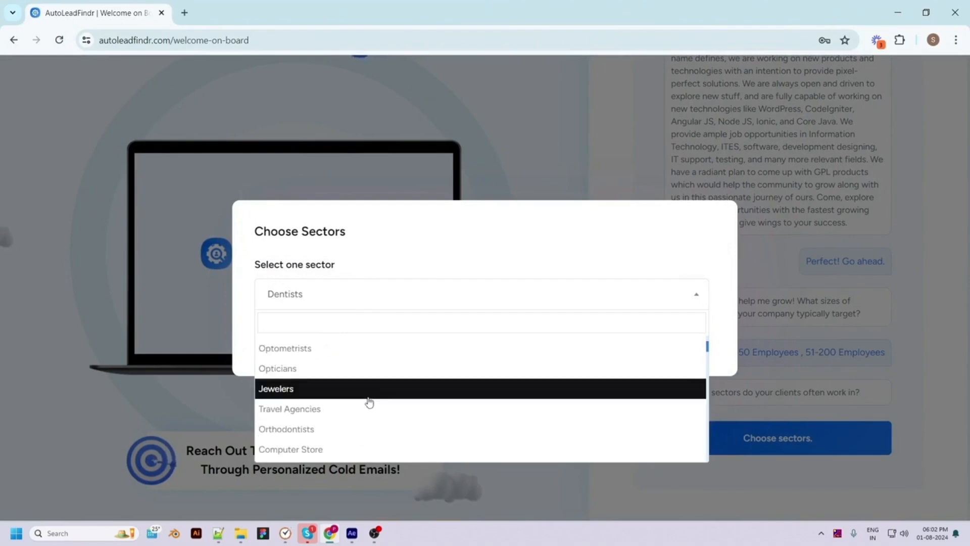
scroll(375, 435, "up", 10)
left_click(288, 447)
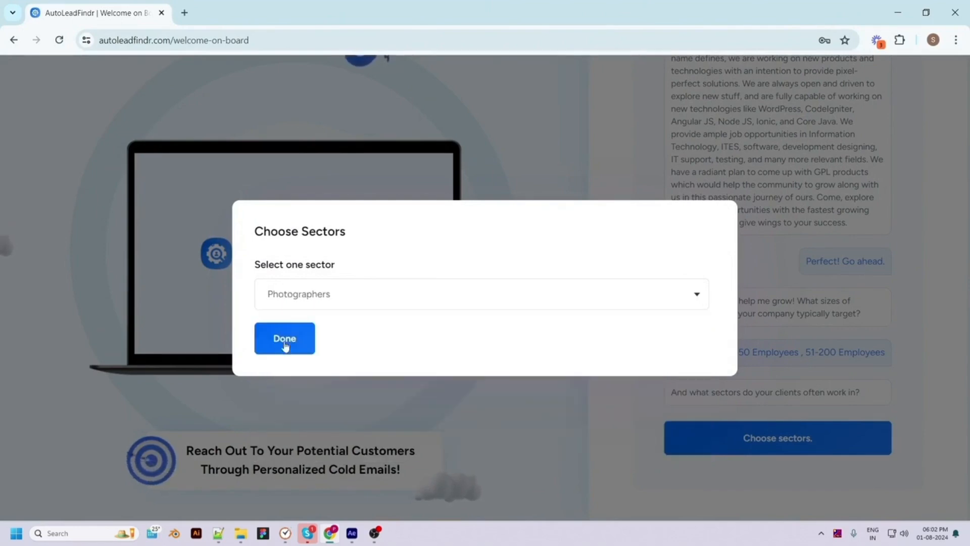
left_click(281, 339)
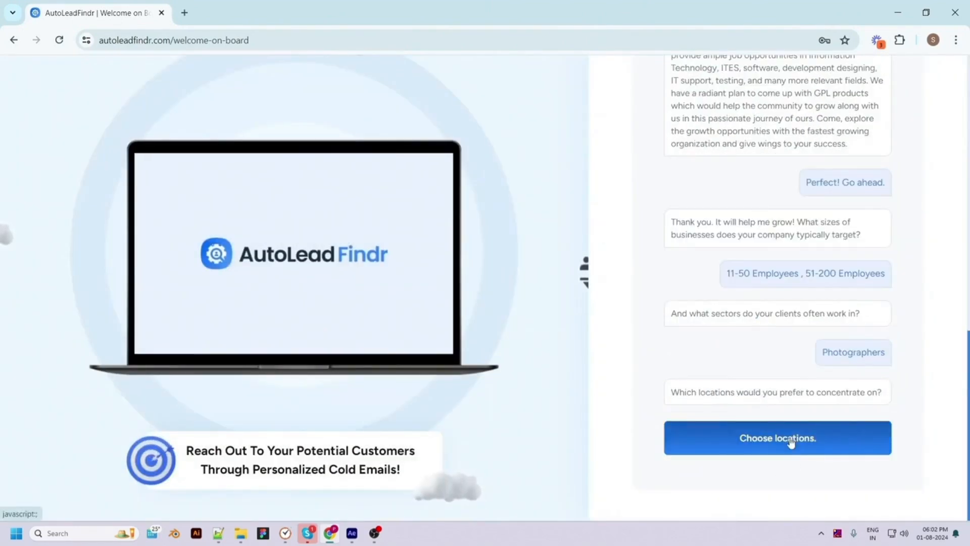
Set the target location to New York, NY, USA
left_click(809, 440)
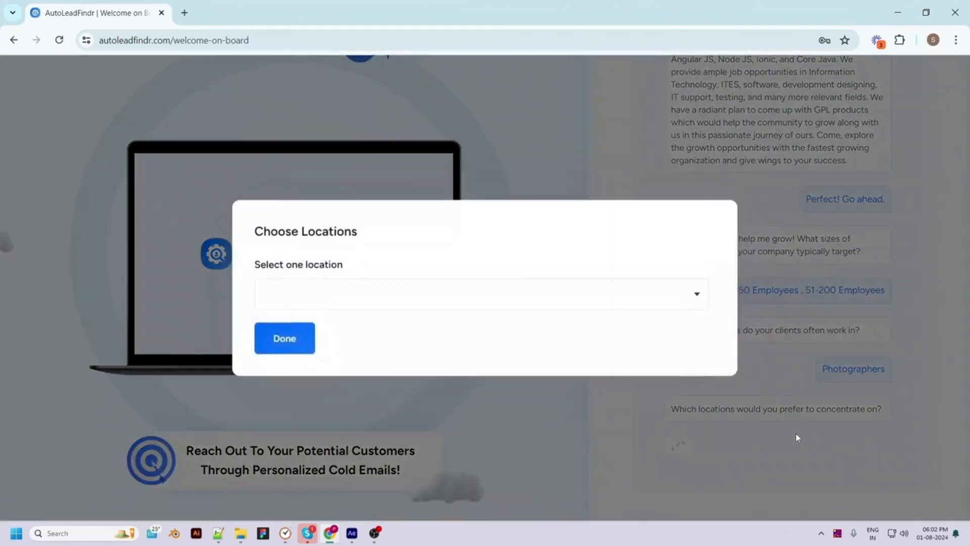
left_click(365, 304)
type("new y")
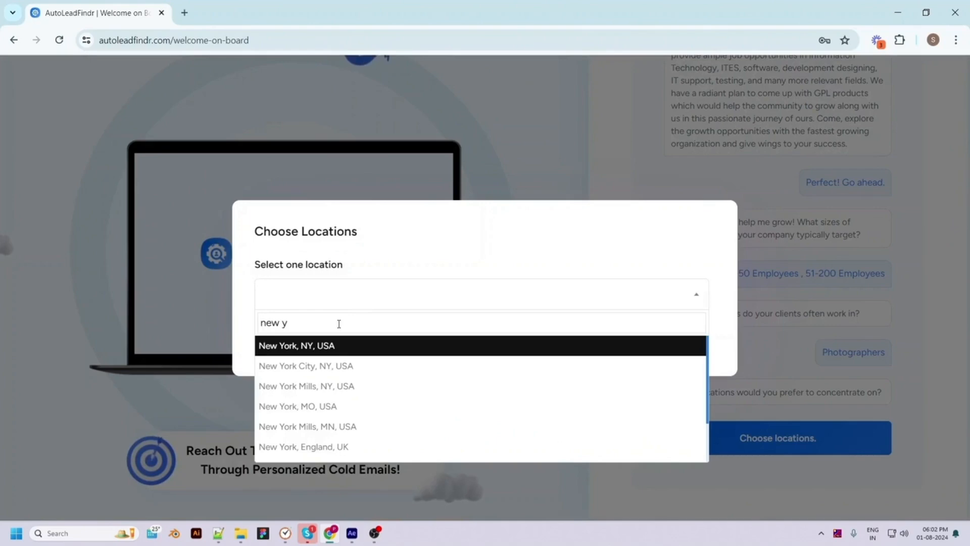
left_click(351, 345)
left_click(292, 342)
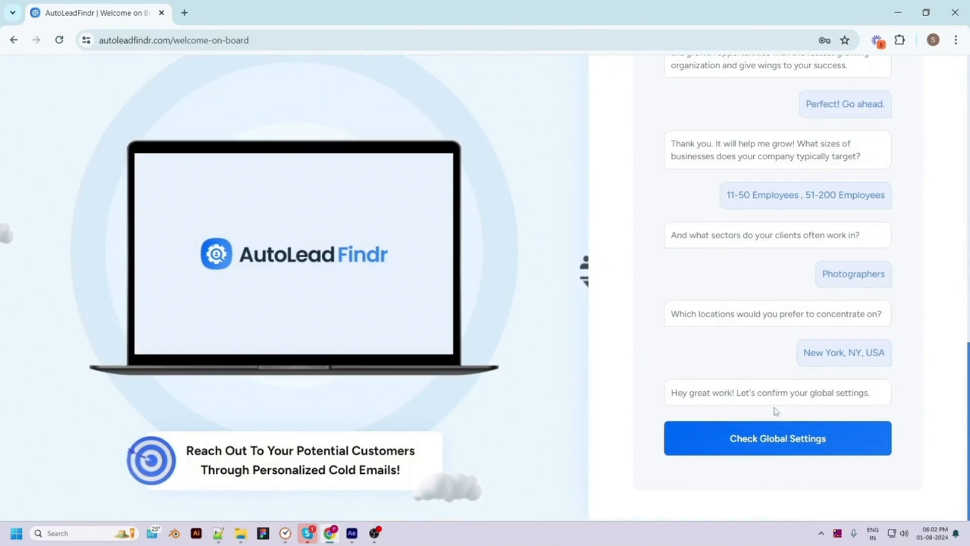
Set sender name 'pixel', add photography to the offered services, save, and finish setup
left_click(791, 449)
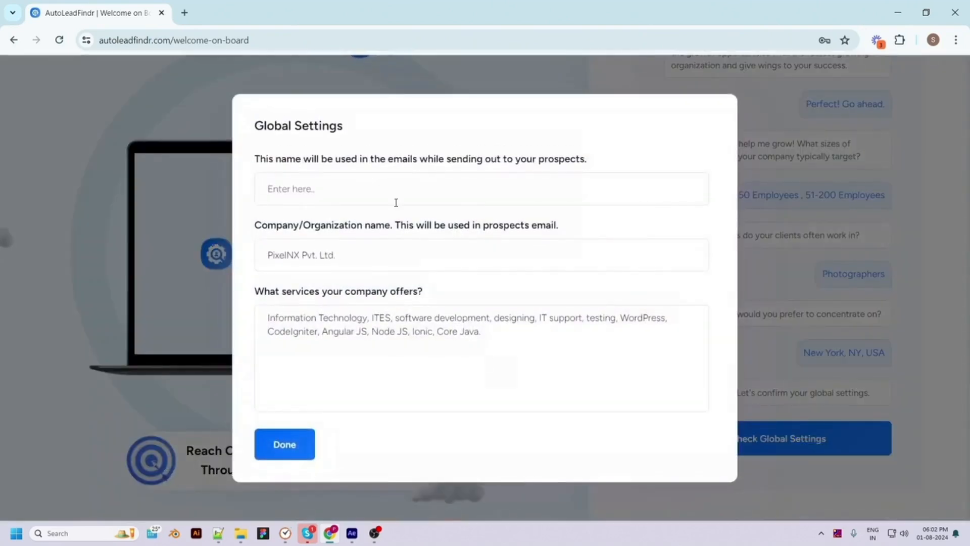
left_click(392, 192)
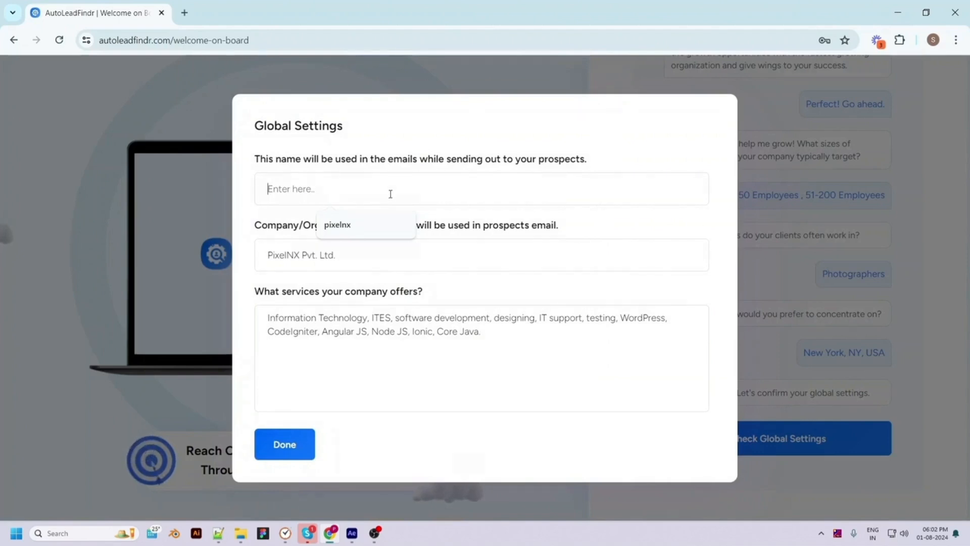
type("pixel")
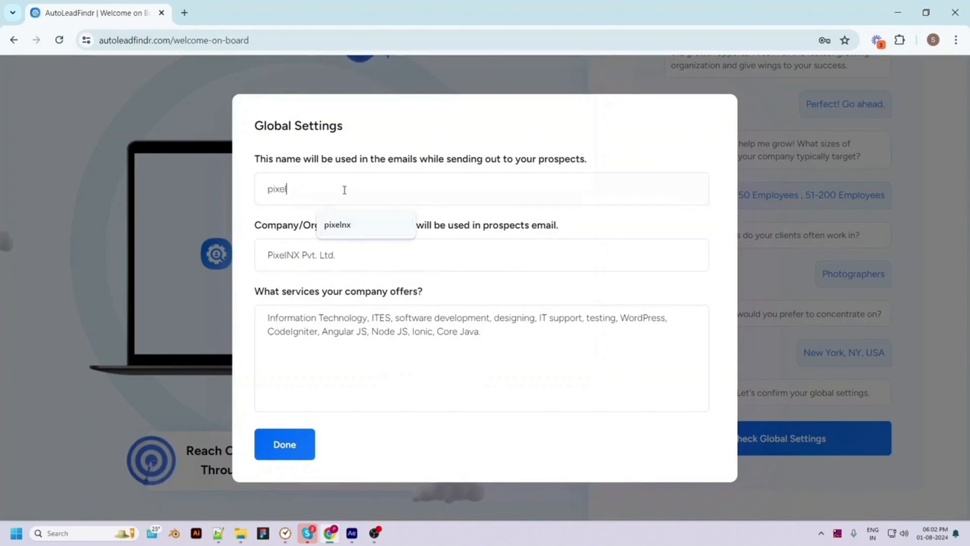
left_click(433, 250)
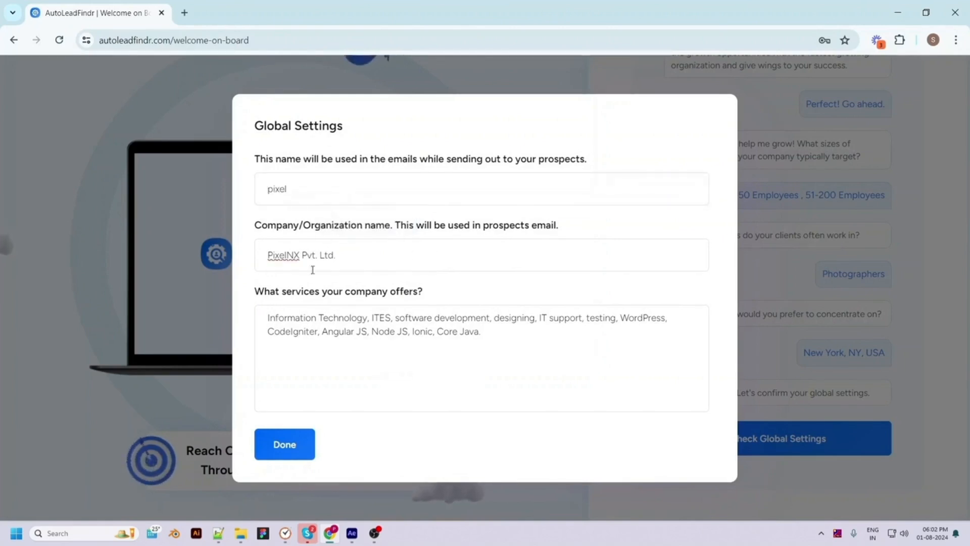
left_click(494, 335)
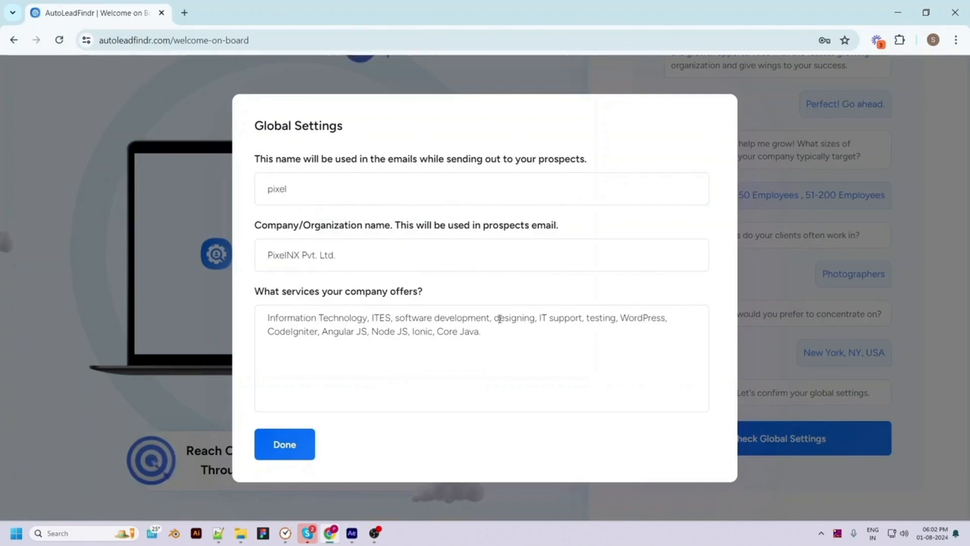
key("BackSpace")
key("BackSpace")
key("BackSpace")
key("BackSpace")
key("BackSpace")
type("java, photography")
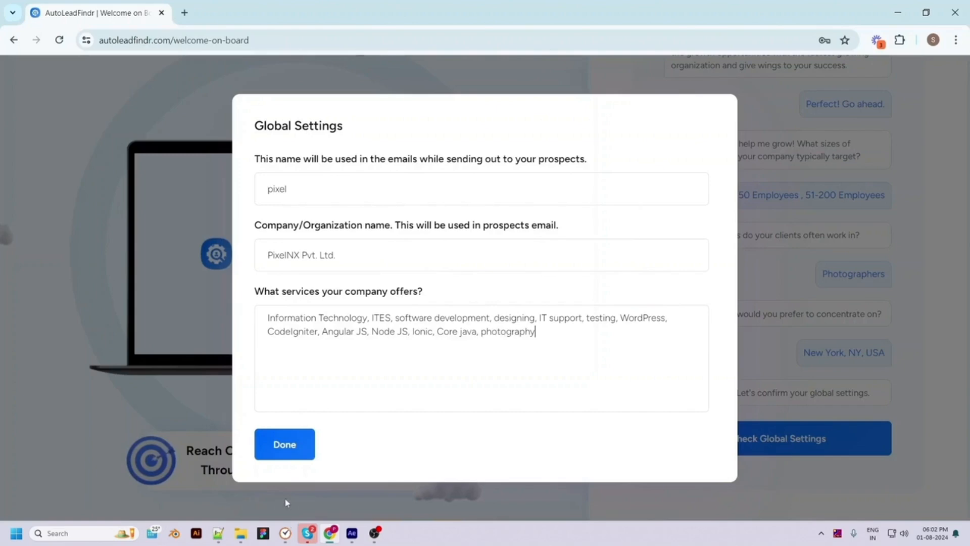
left_click(284, 444)
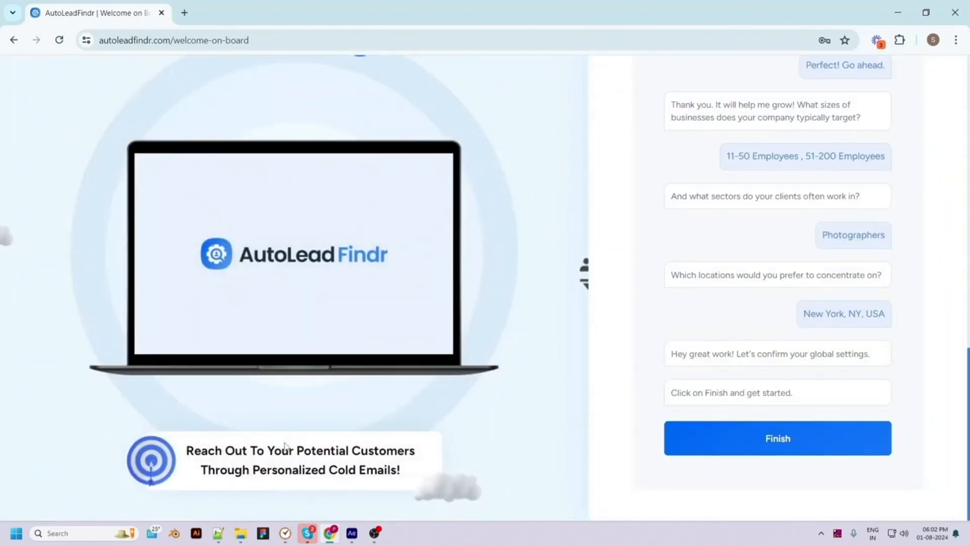
left_click(781, 441)
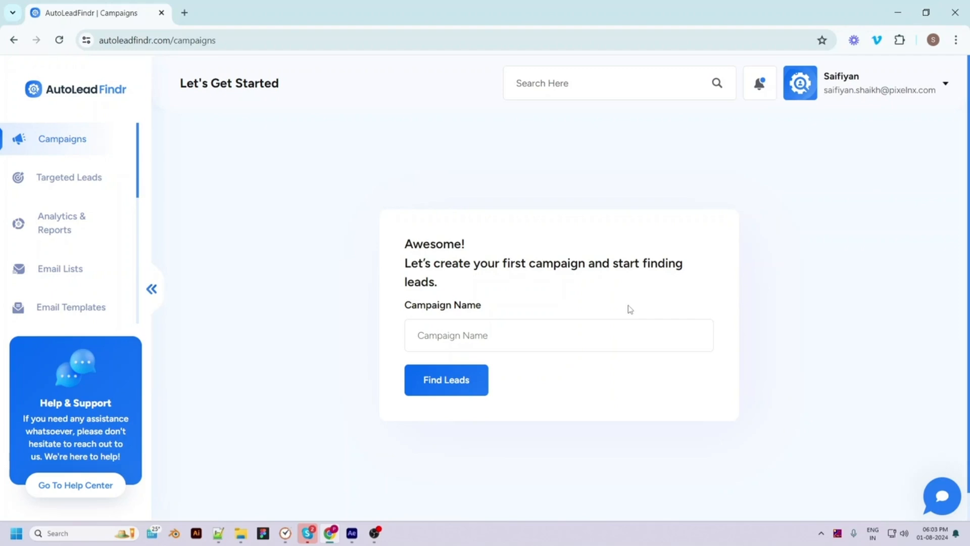
Name the first campaign Photographers and start its lead search
left_click(453, 340)
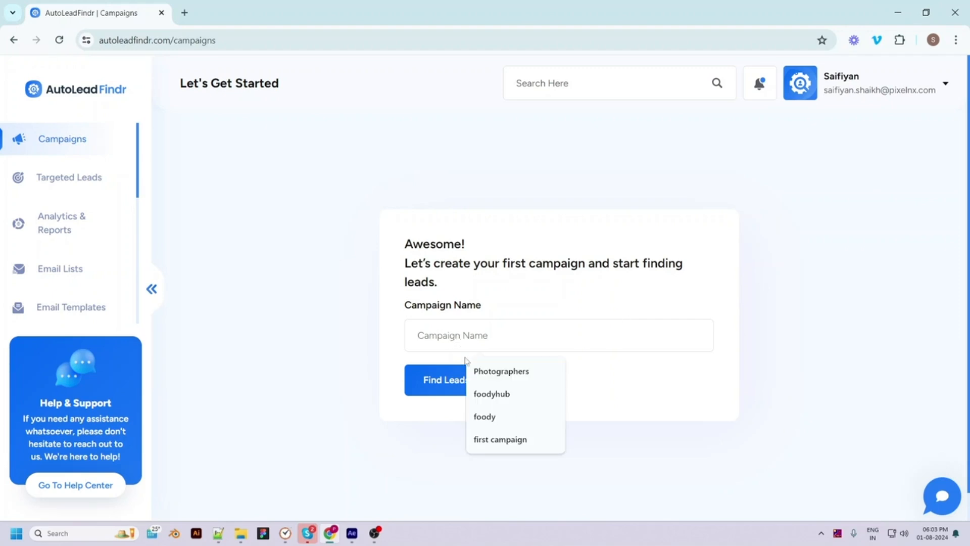
left_click(483, 371)
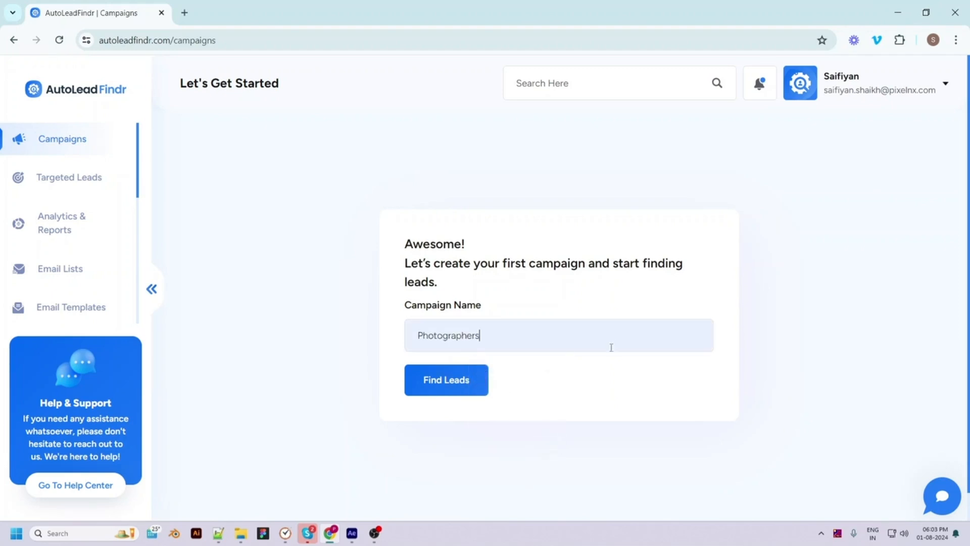
left_click(456, 387)
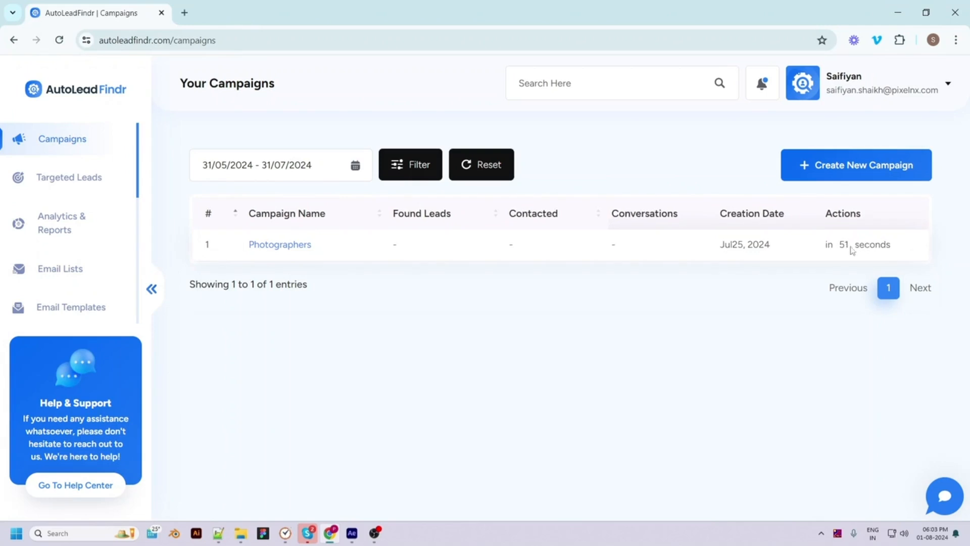
Start a second campaign named foodyhub with a suggested sender name
left_click(840, 169)
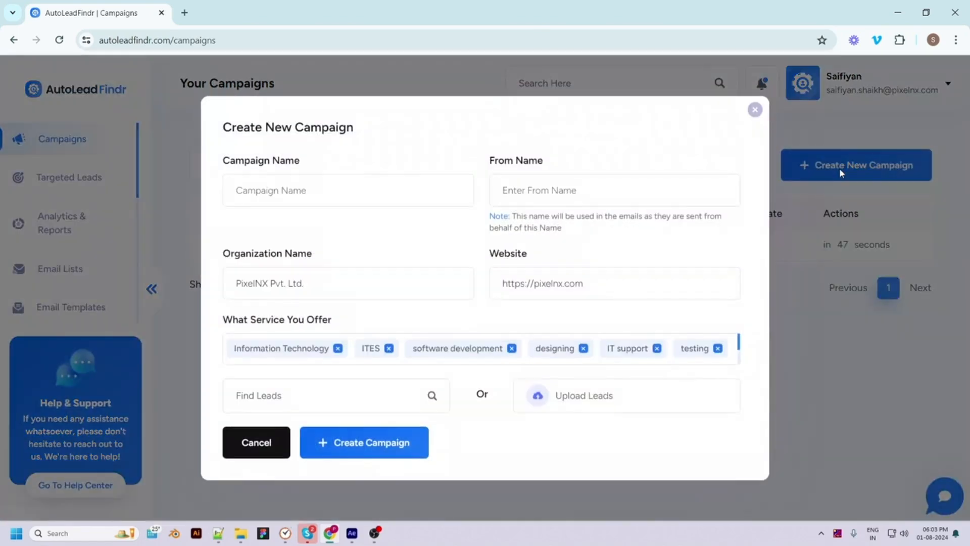
left_click(265, 190)
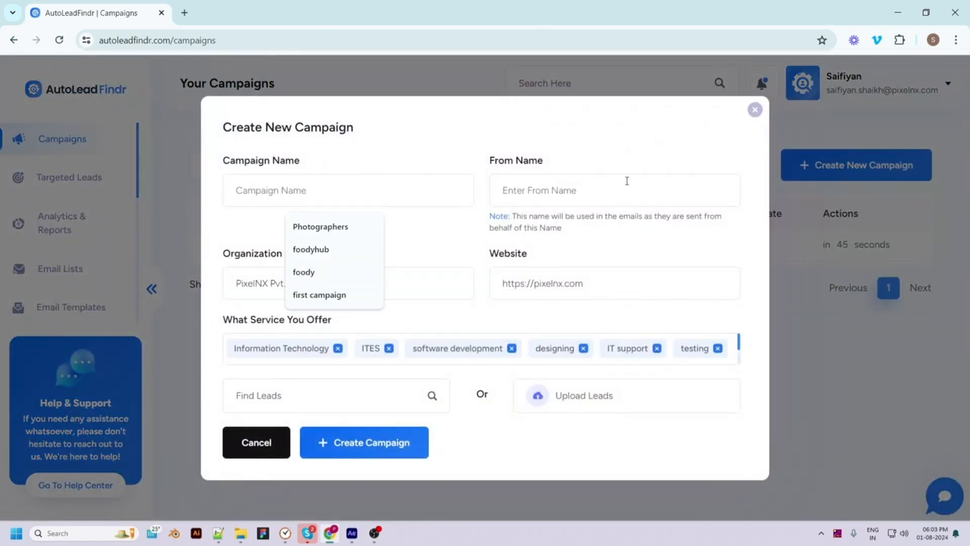
left_click(329, 250)
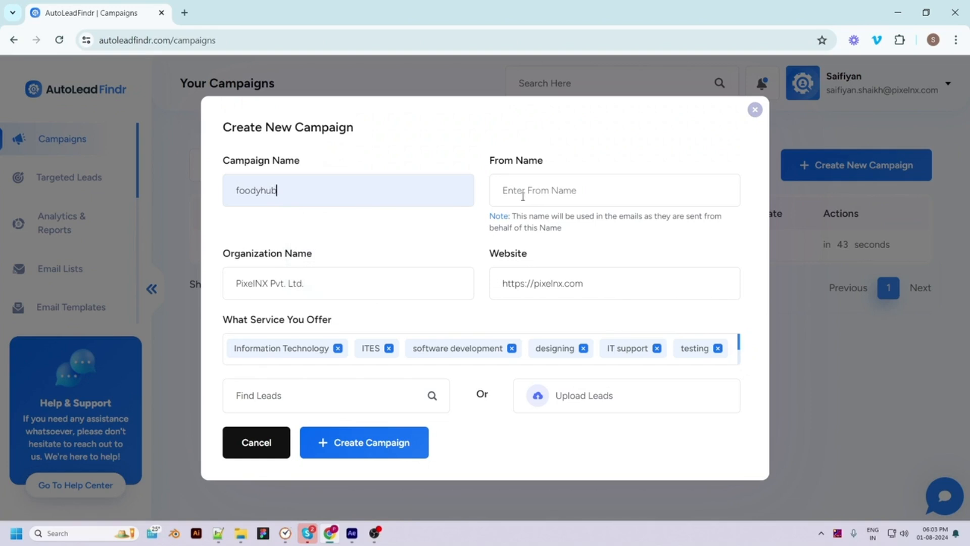
left_click(516, 190)
left_click(564, 253)
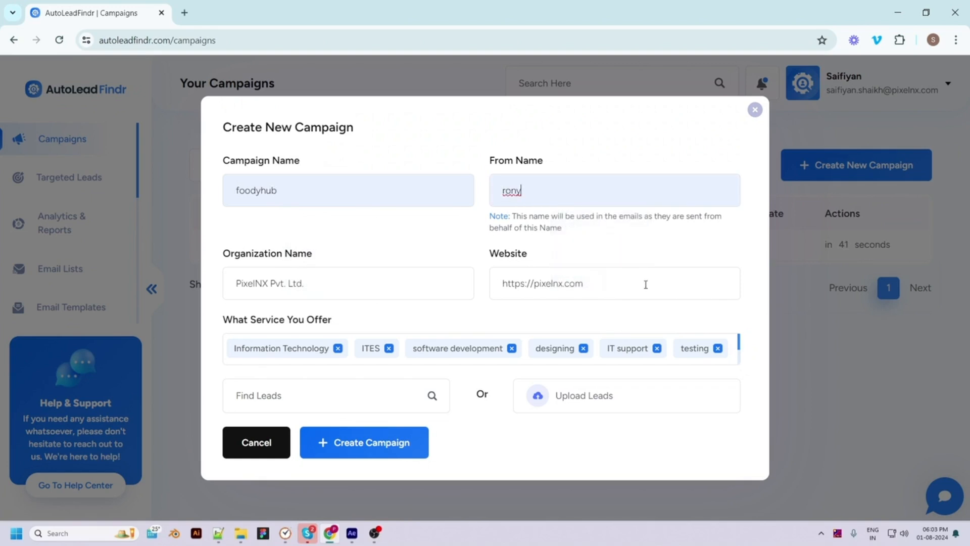
scroll(728, 359, "down", 1)
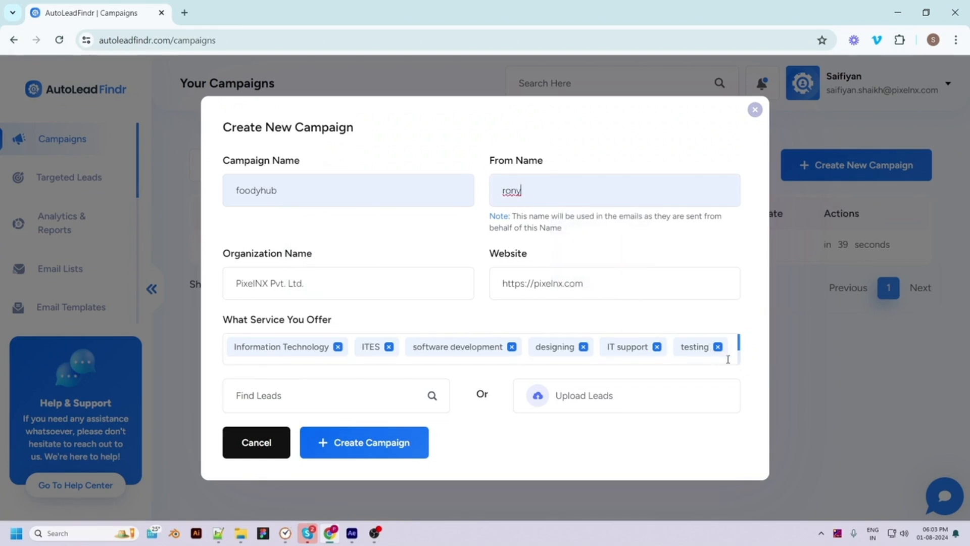
scroll(728, 359, "down", 3)
left_click(679, 354)
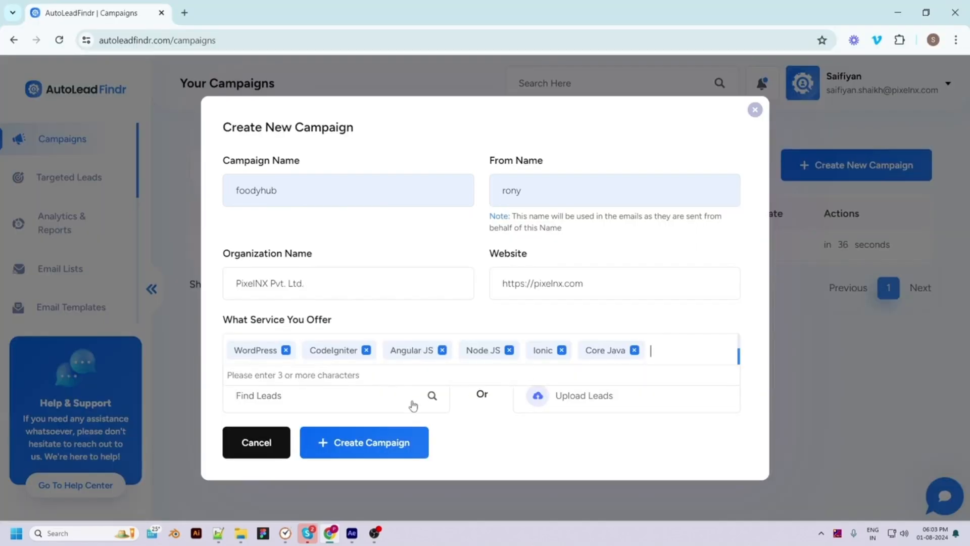
Pick Find Leads with sector Realtors and location Usa, then close the form unsaved
left_click(572, 405)
scroll(543, 424, "down", 1)
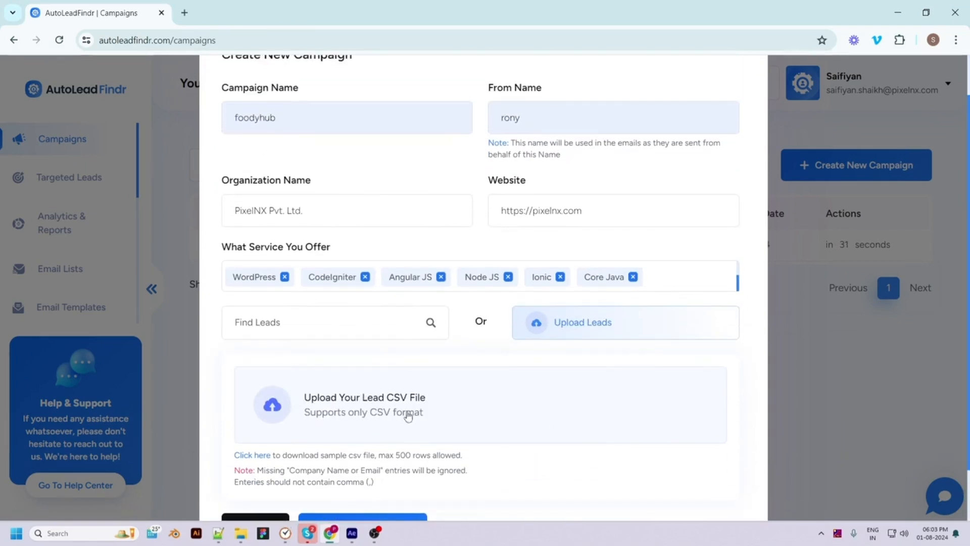
scroll(375, 415, "down", 1)
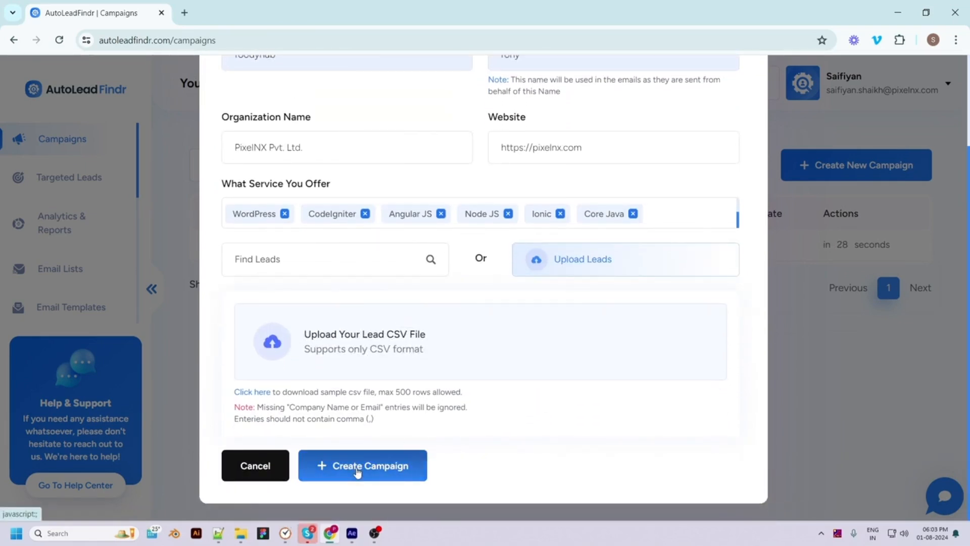
left_click(419, 261)
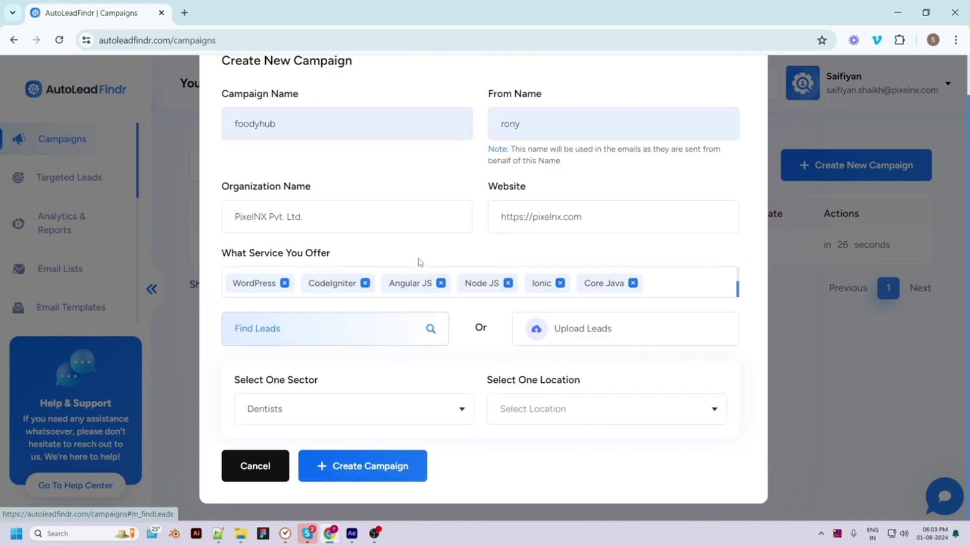
left_click(340, 411)
left_click(282, 480)
left_click(551, 412)
type("usa")
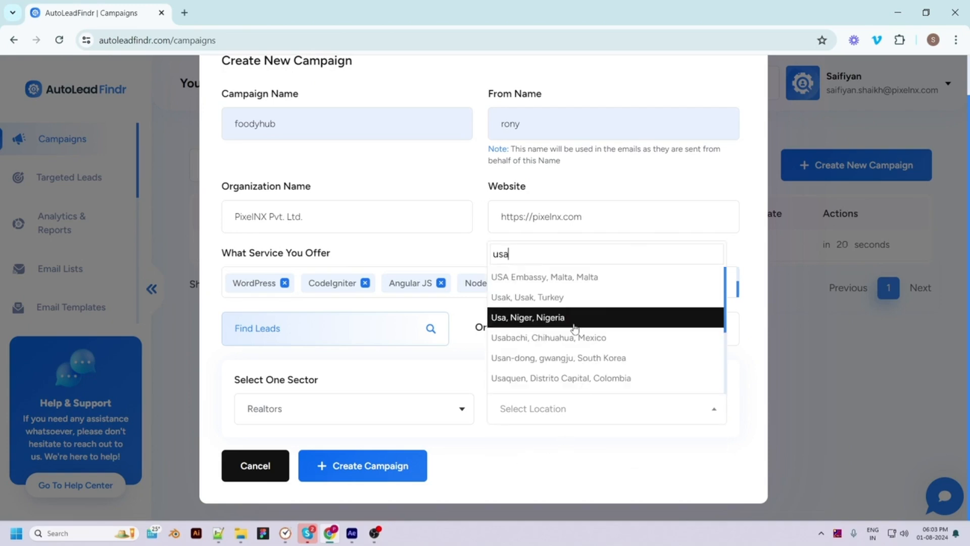
left_click(576, 318)
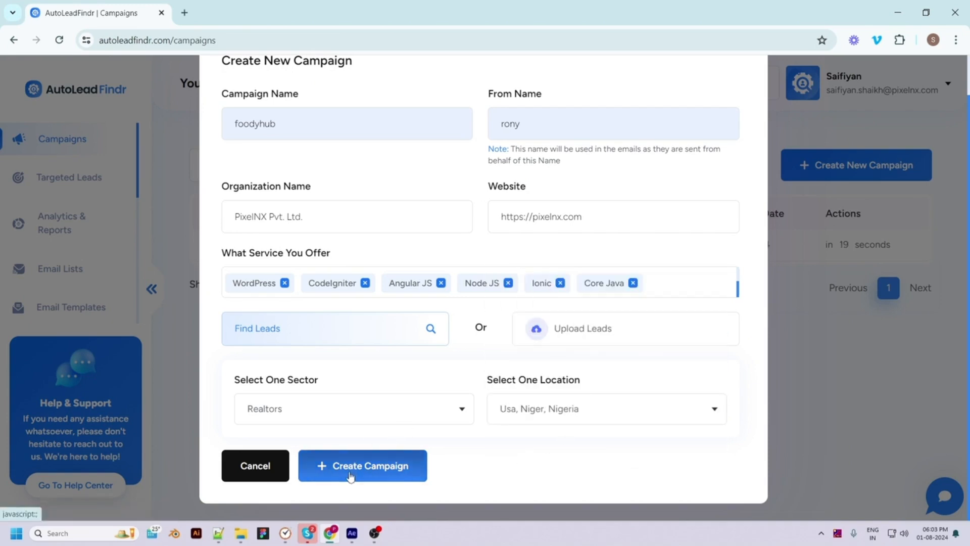
scroll(544, 354, "up", 1)
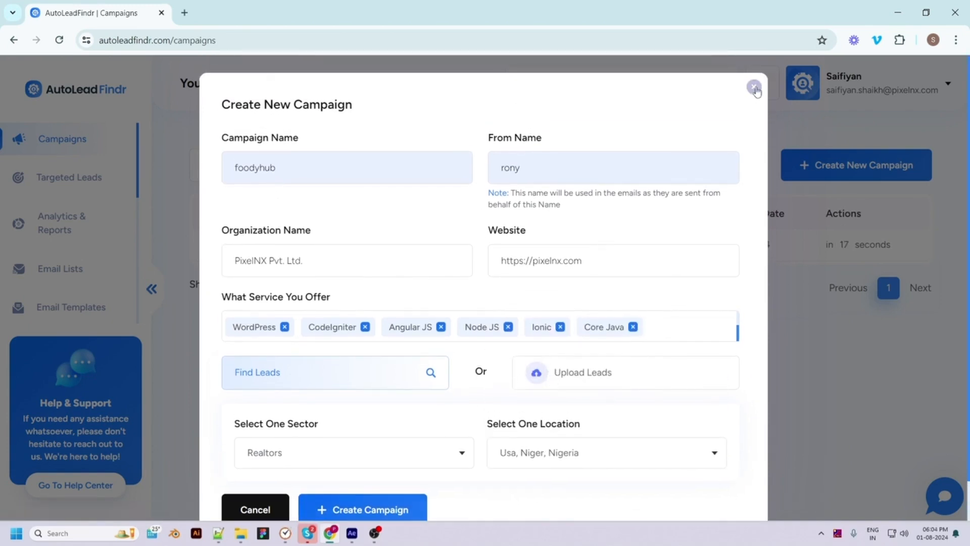
left_click(754, 87)
Open Integrations from the sidebar to view the connected Outlook account
scroll(72, 258, "down", 4)
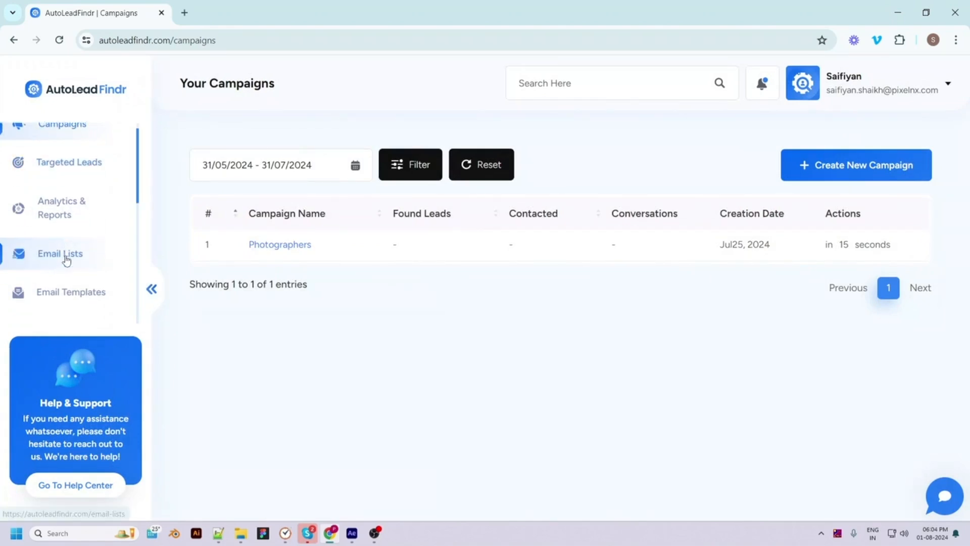
scroll(86, 232, "up", 1)
scroll(84, 240, "down", 3)
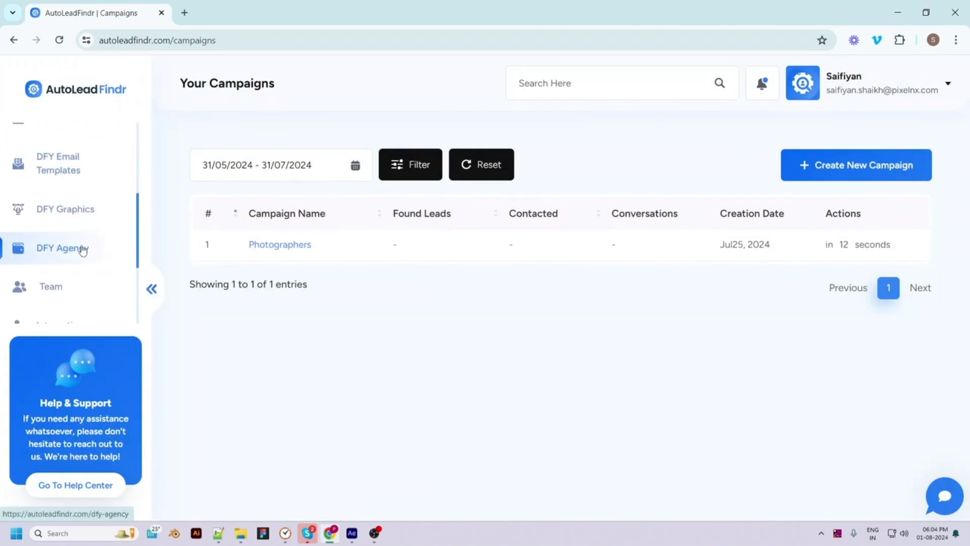
left_click(83, 209)
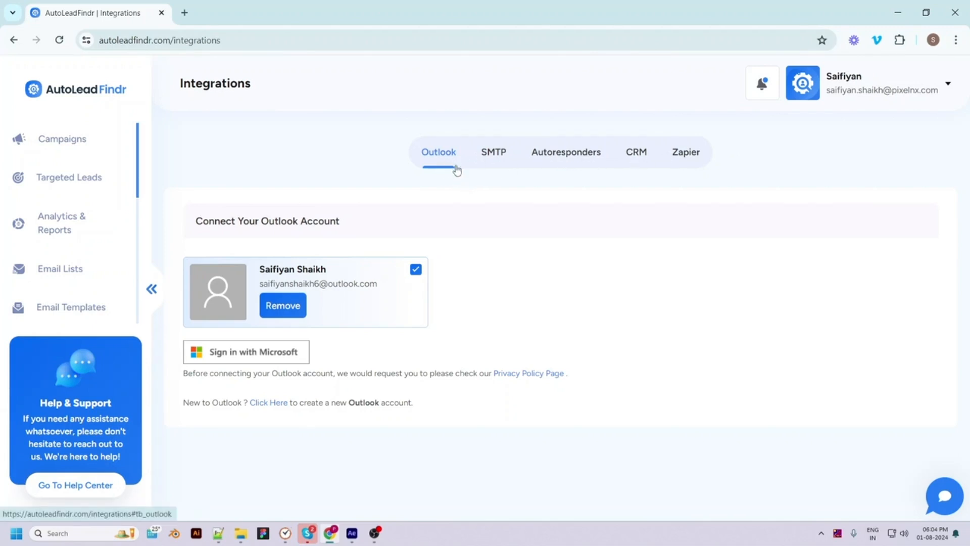
Browse the SMTP, Autoresponders, CRM, Zapier and Outlook tabs, then return to Campaigns
left_click(495, 158)
left_click(562, 161)
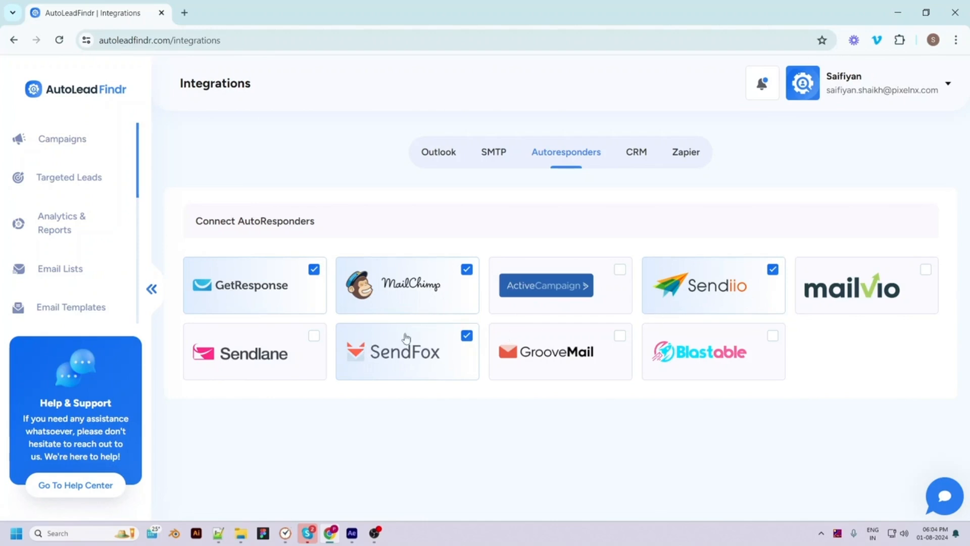
left_click(636, 154)
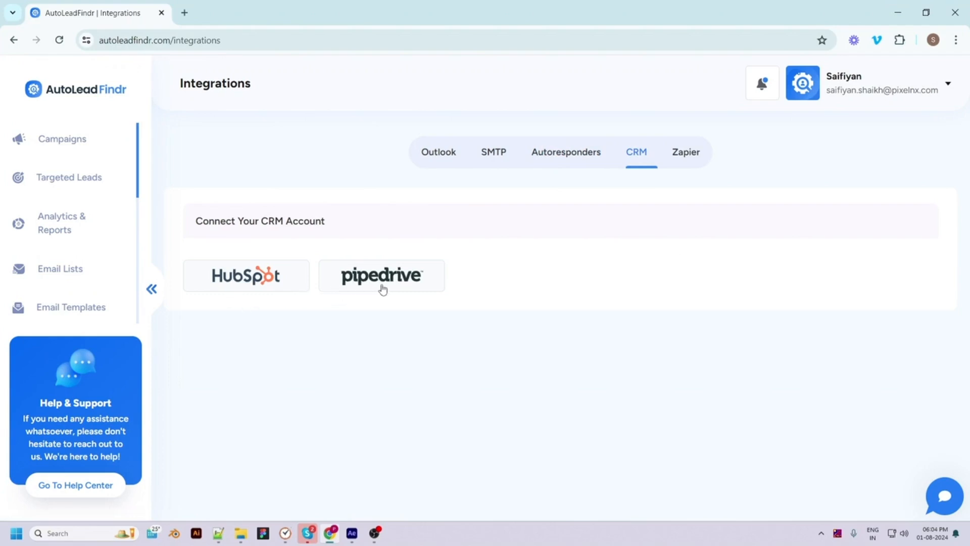
left_click(677, 159)
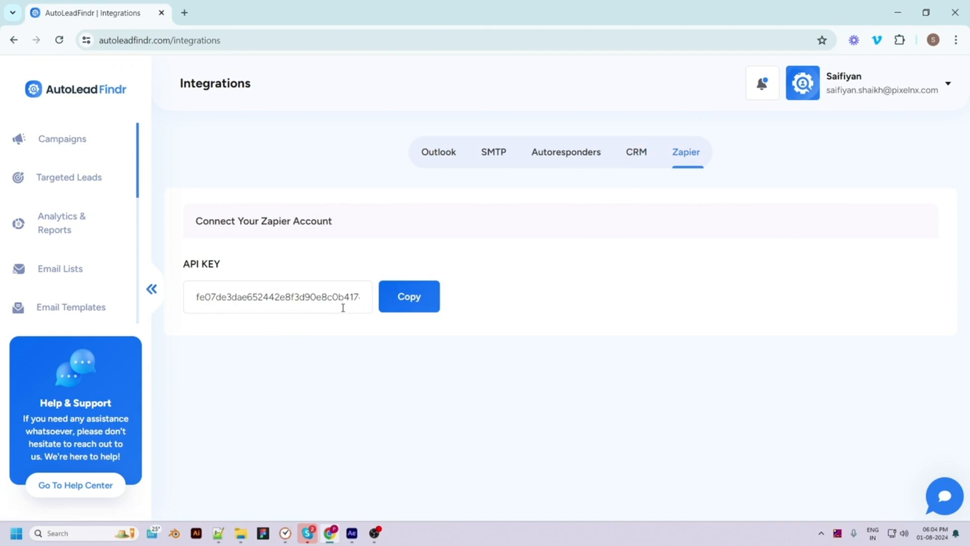
left_click(440, 152)
left_click(61, 152)
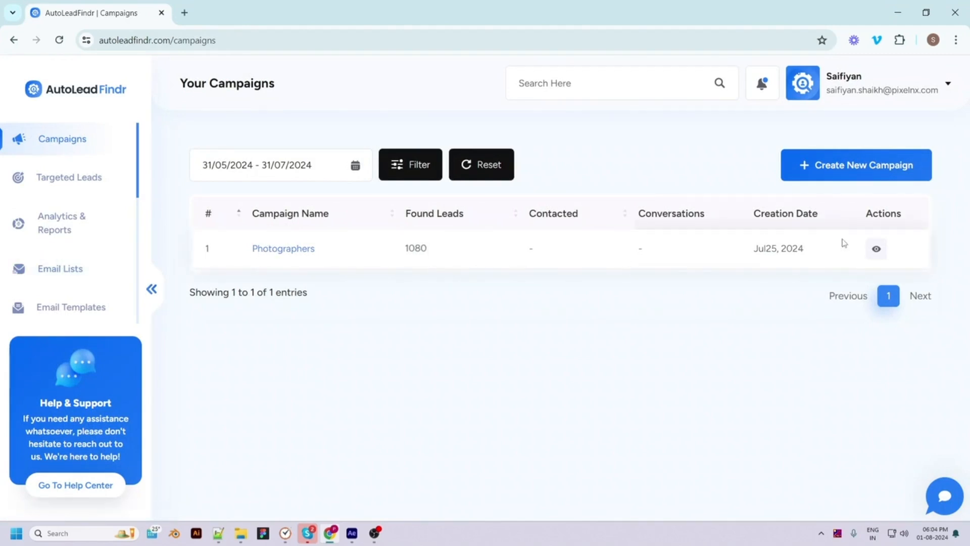
Open the Photographers campaign's found leads list from its eye icon
left_click(877, 249)
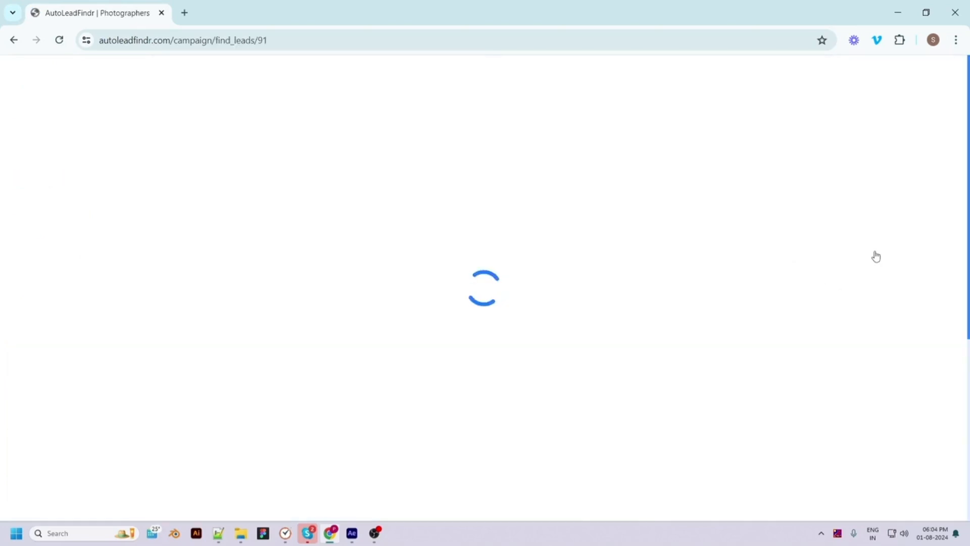
scroll(462, 428, "down", 5)
scroll(494, 285, "up", 4)
scroll(493, 285, "up", 1)
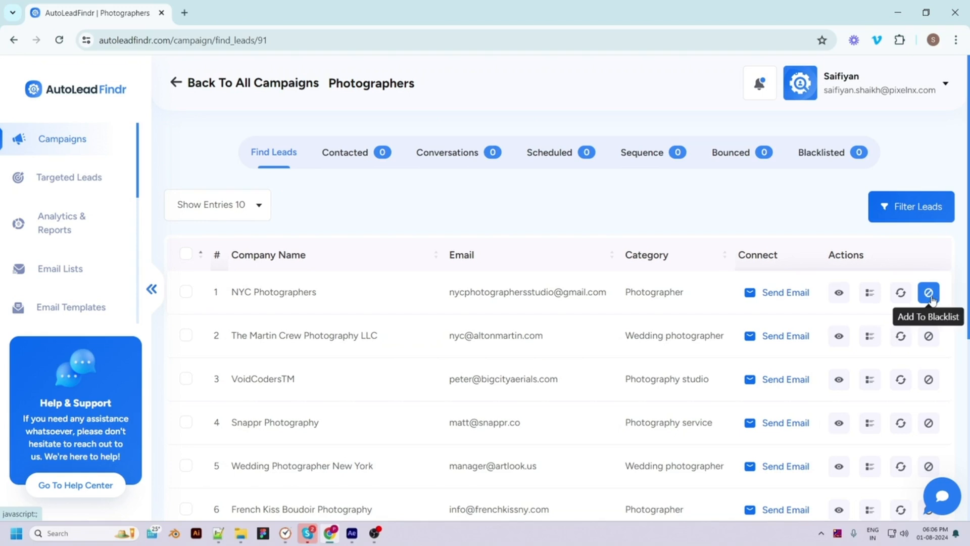
left_click(839, 294)
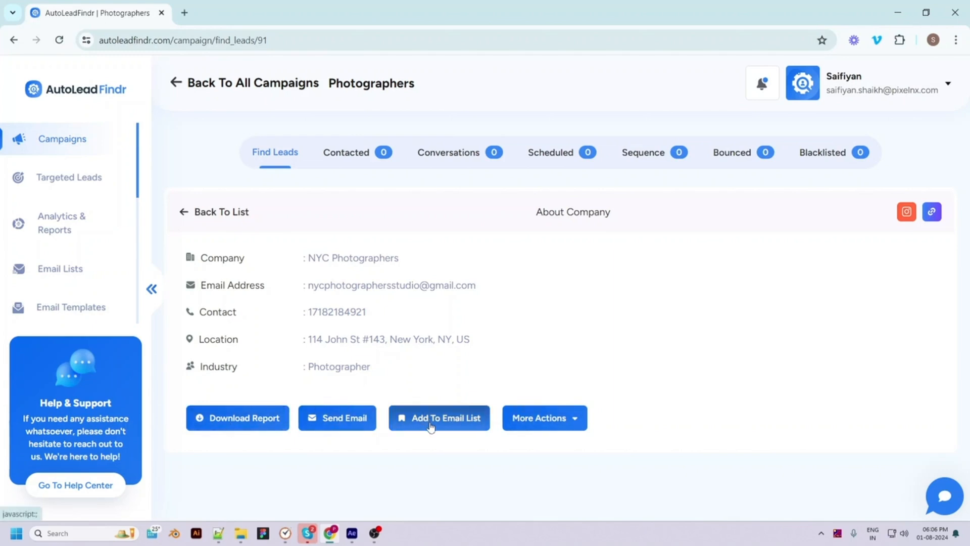
left_click(560, 428)
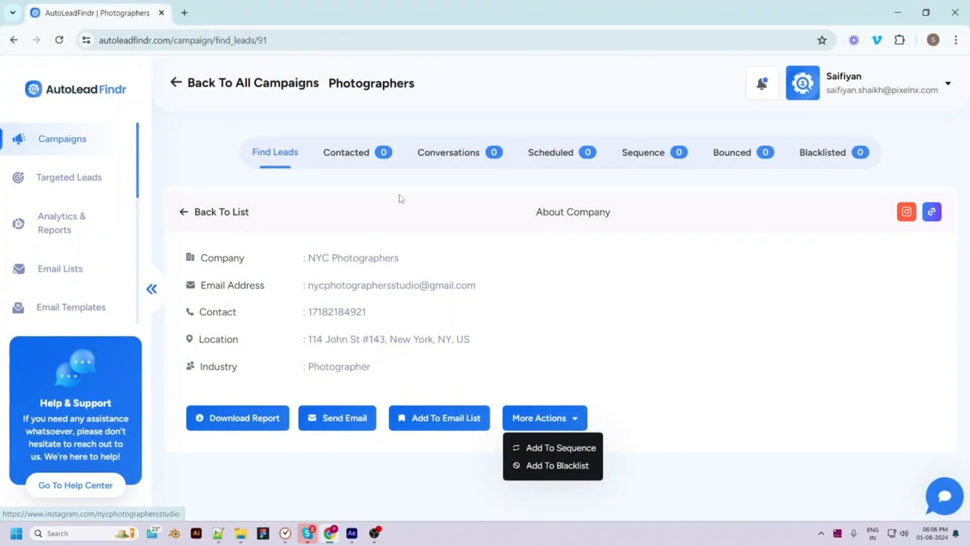
left_click(184, 211)
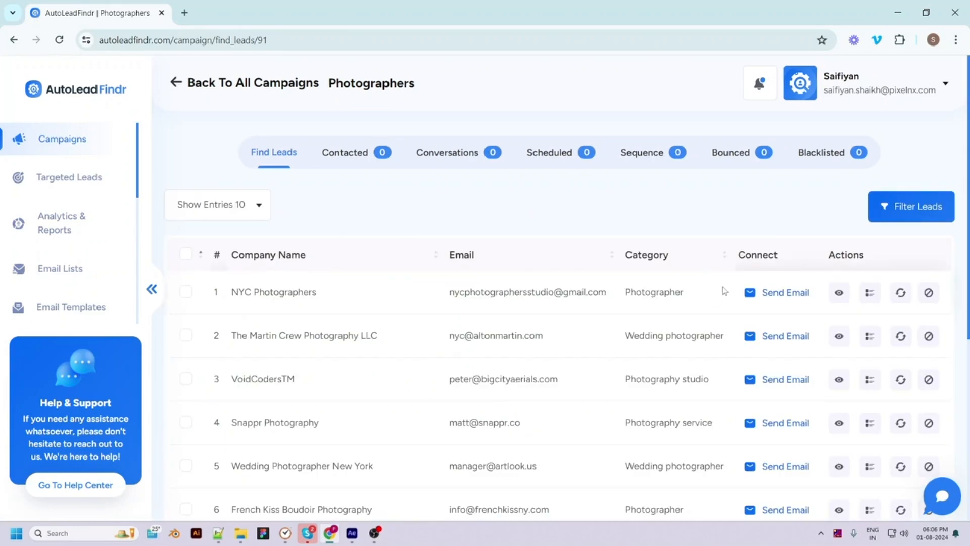
Compose an email to NYC Photographers from the Meeting request 1 template
left_click(753, 297)
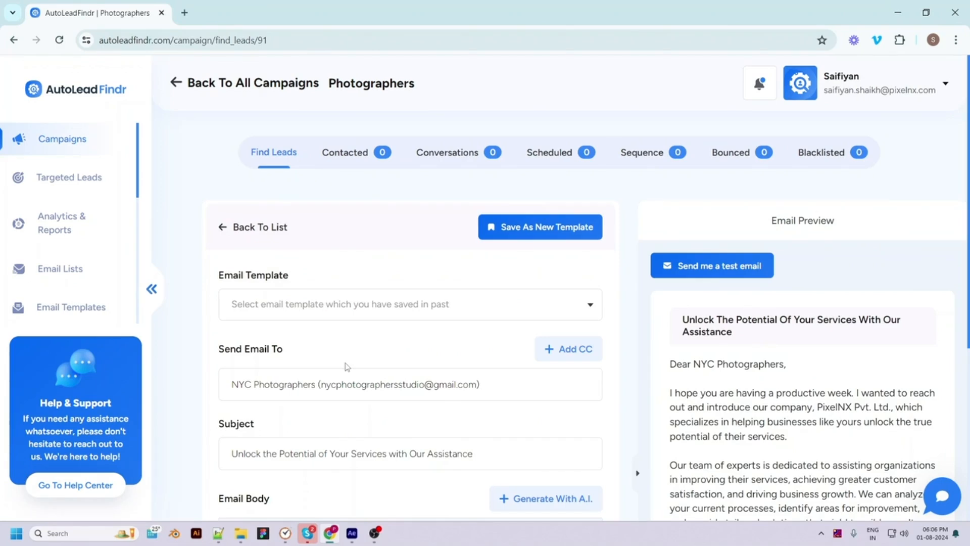
scroll(347, 367, "down", 5)
scroll(360, 380, "down", 1)
scroll(360, 380, "up", 3)
scroll(387, 334, "up", 3)
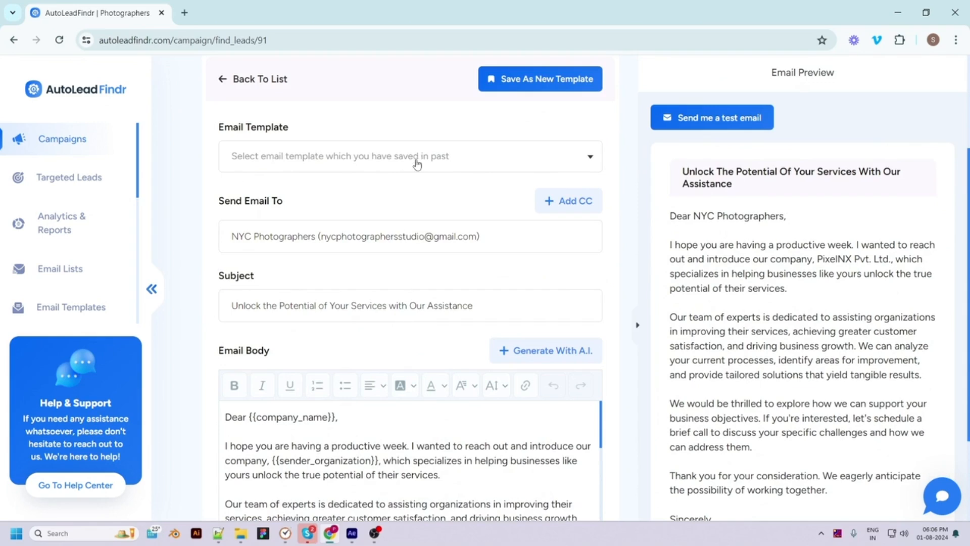
left_click(415, 160)
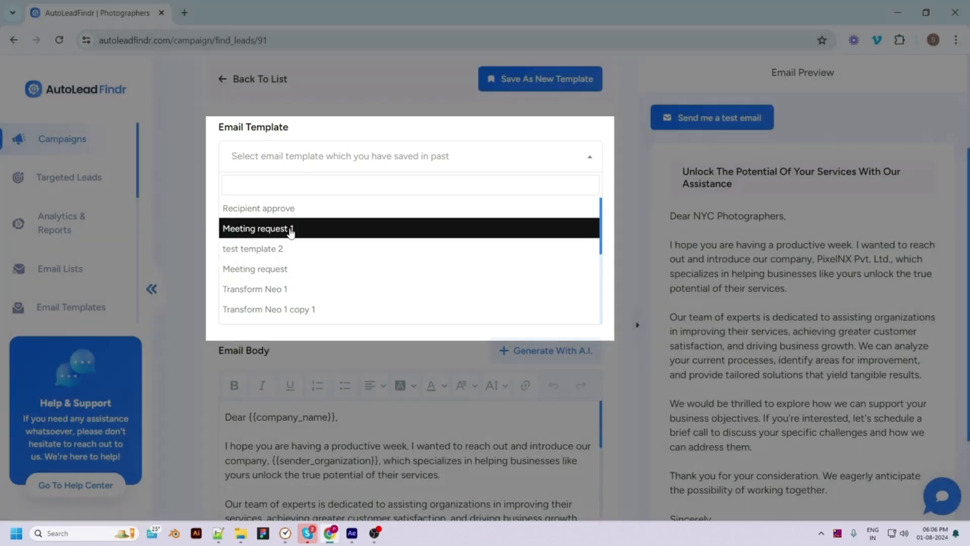
left_click(291, 230)
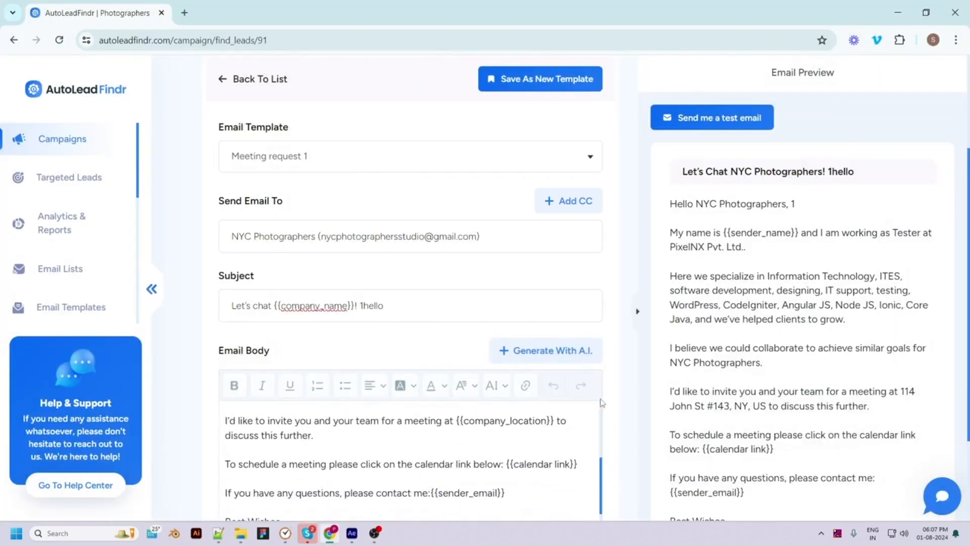
scroll(445, 361, "down", 3)
scroll(445, 361, "up", 2)
left_click(426, 345)
key("BackSpace")
key("BackSpace")
key("BackSpace")
key("BackSpace")
key("BackSpace")
key("BackSpace")
key("BackSpace")
key("BackSpace")
key("BackSpace")
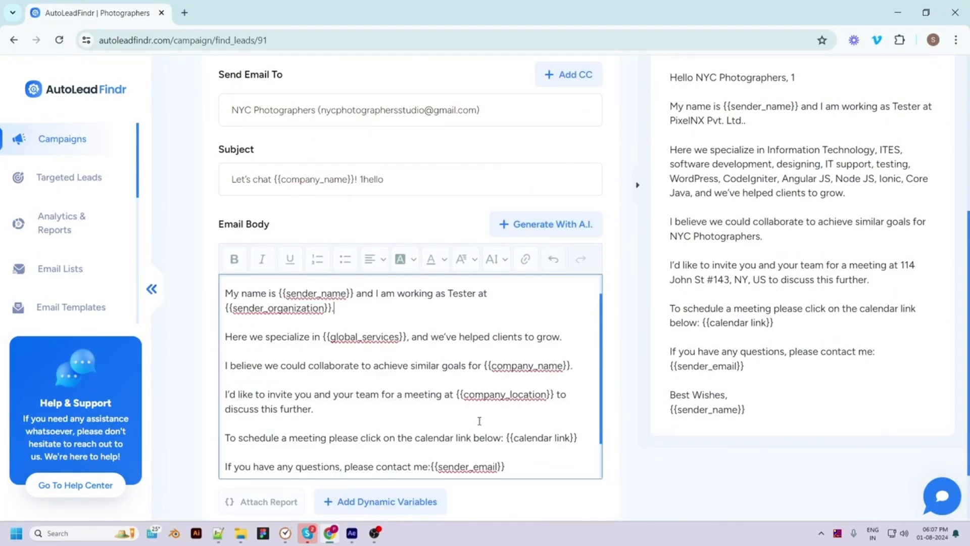
key("BackSpace")
key("BackSpace")
key("BackSpace")
key("BackSpace")
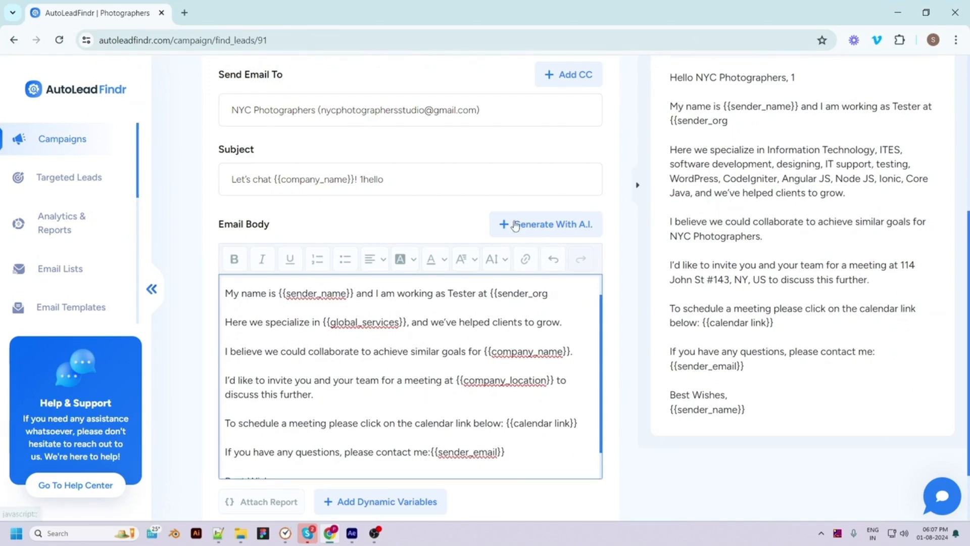
left_click(523, 230)
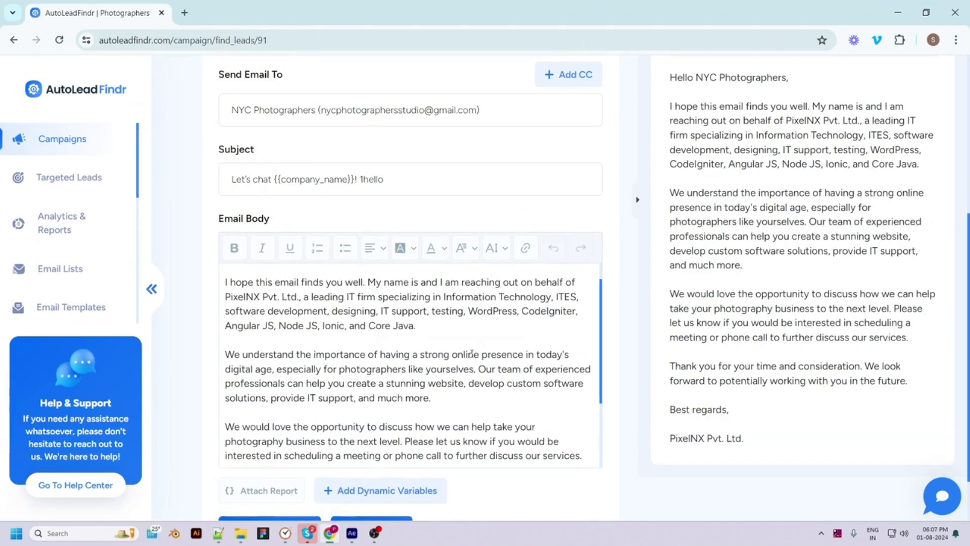
scroll(429, 402, "up", 2)
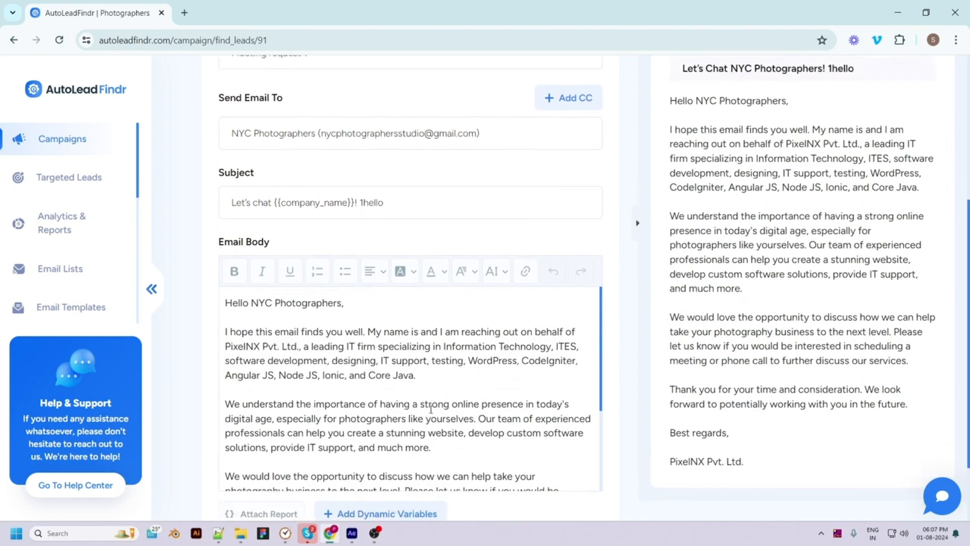
scroll(431, 409, "down", 2)
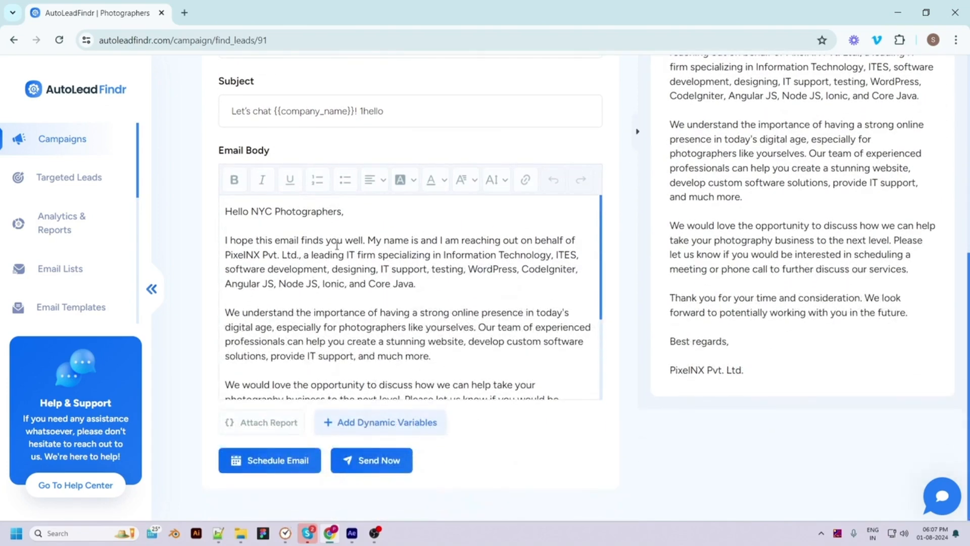
scroll(337, 247, "down", 3)
scroll(325, 268, "up", 2)
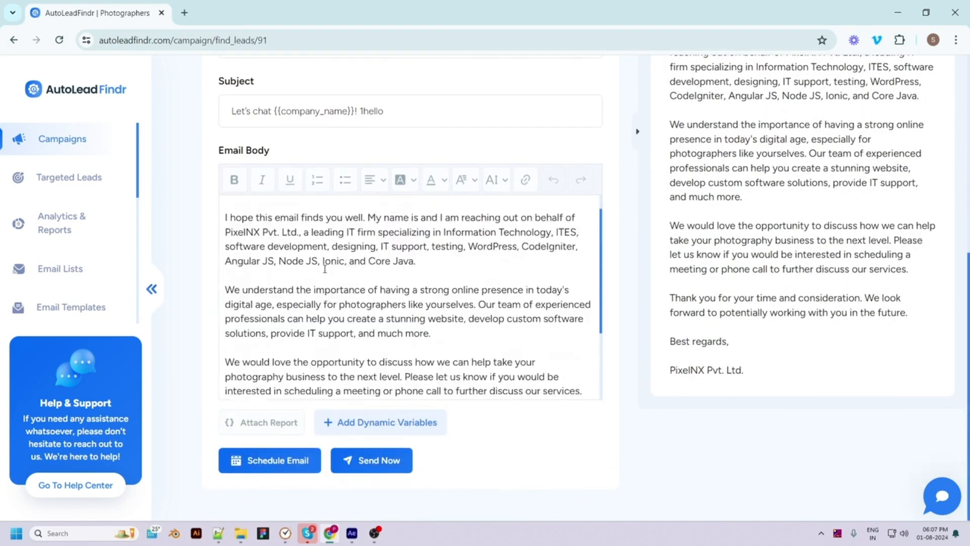
scroll(325, 269, "up", 1)
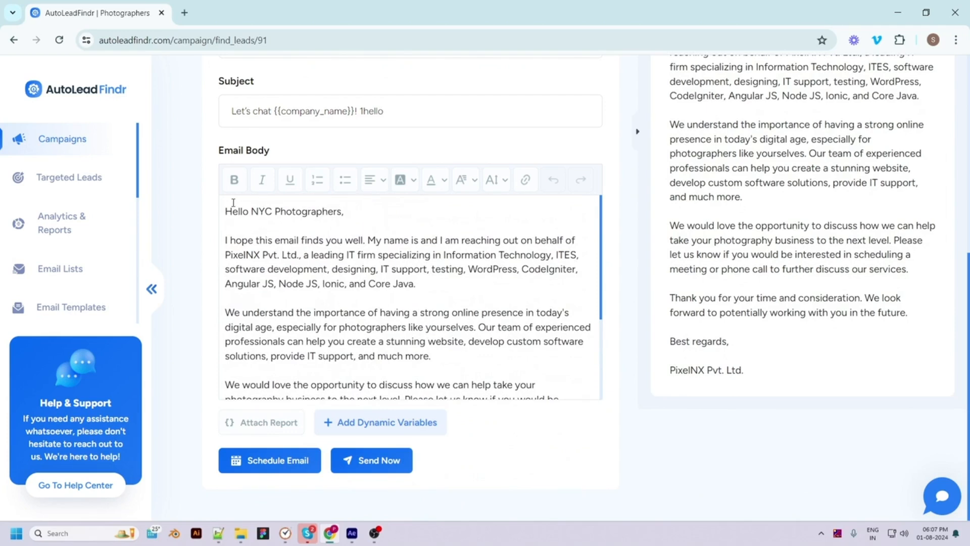
scroll(325, 367, "down", 5)
scroll(326, 367, "up", 2)
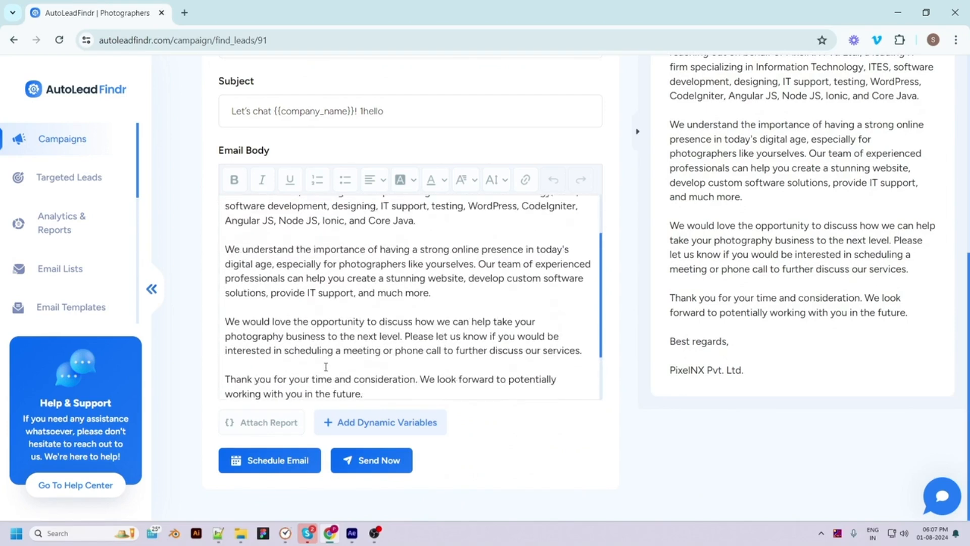
scroll(322, 386, "down", 3)
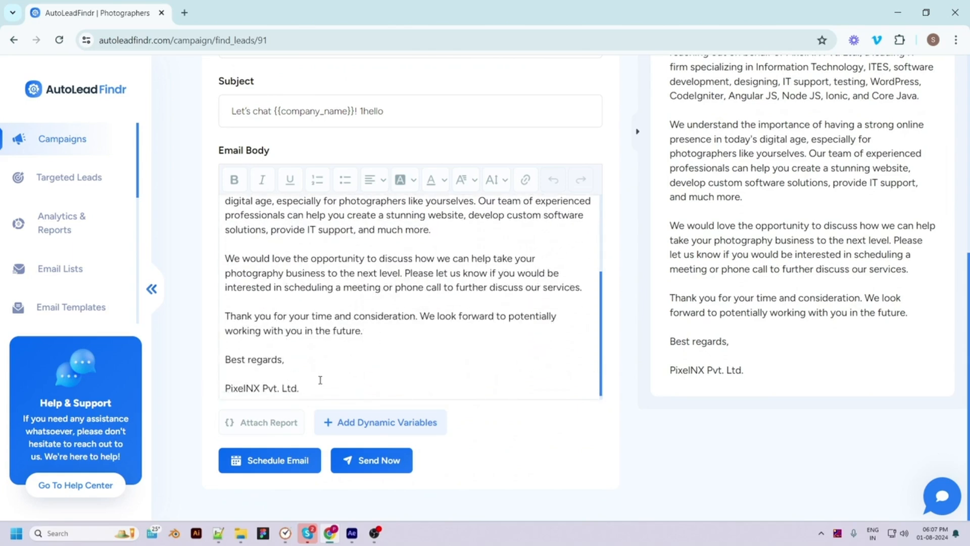
scroll(320, 380, "down", 1)
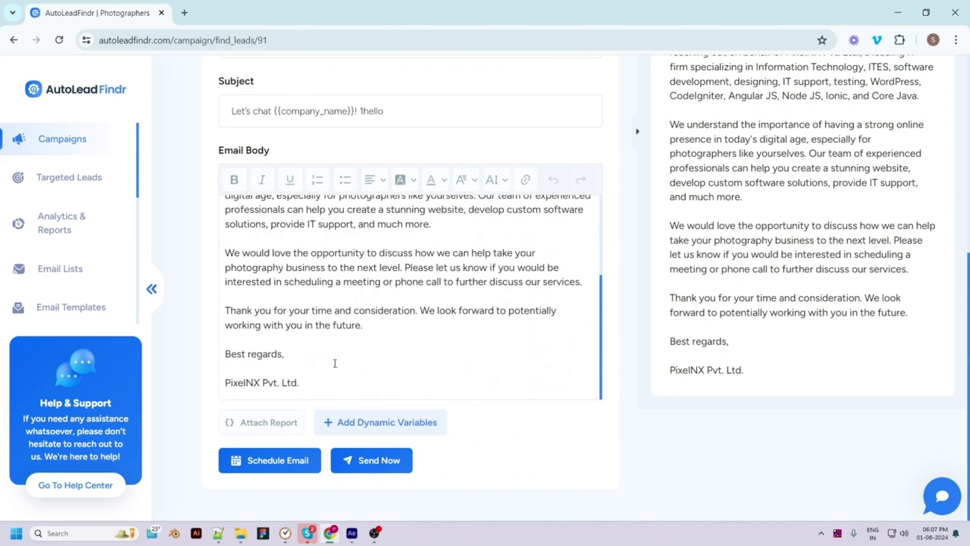
Check the Custom File attach option without attaching, then insert {{company_name}} into the body
left_click(267, 420)
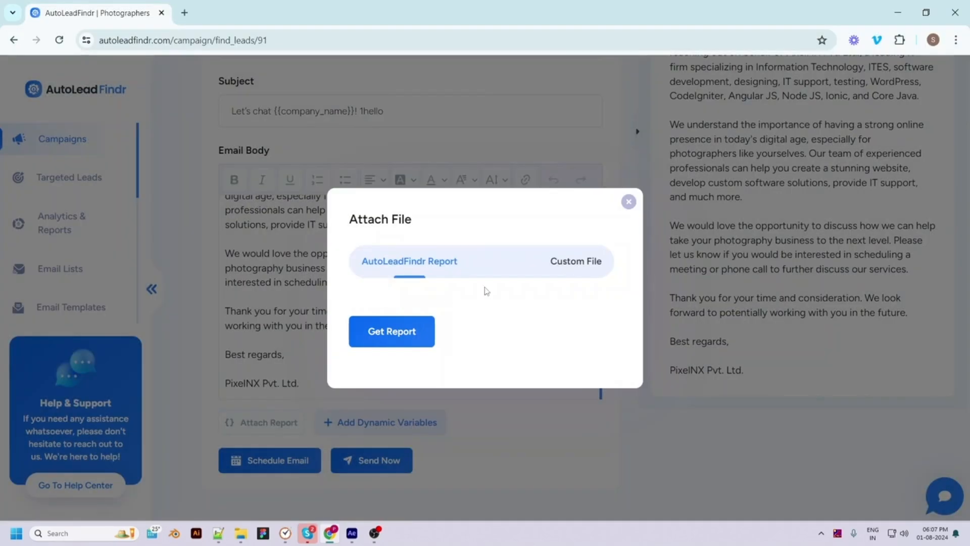
left_click(559, 268)
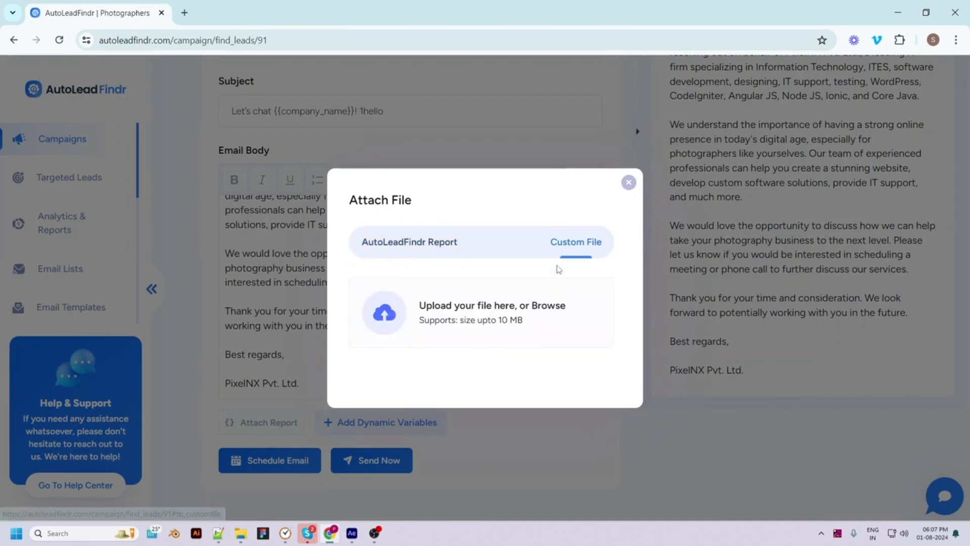
left_click(628, 182)
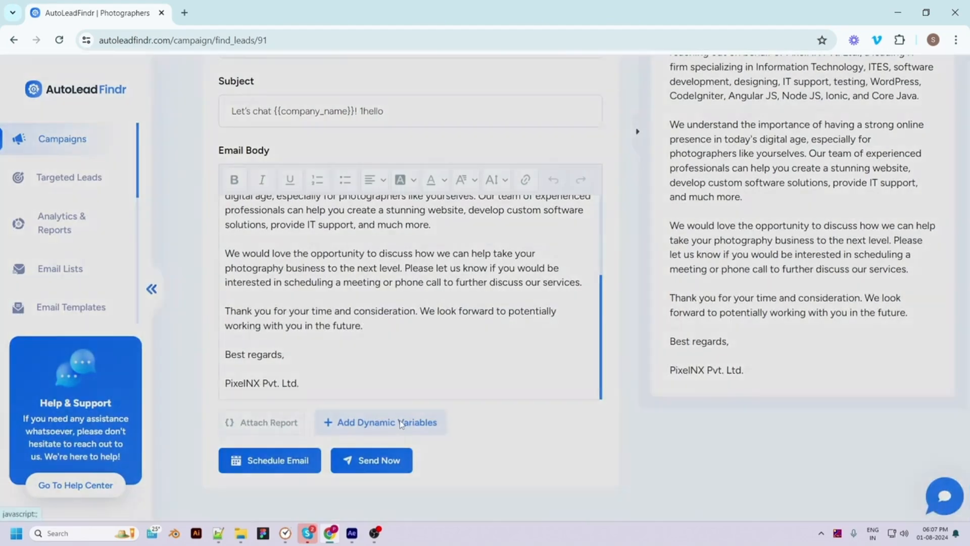
left_click(402, 423)
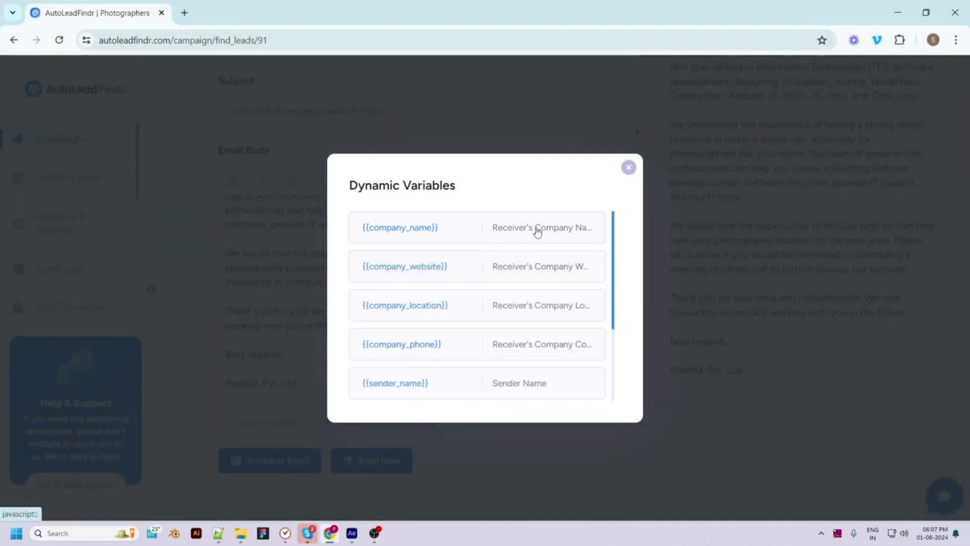
left_click(536, 232)
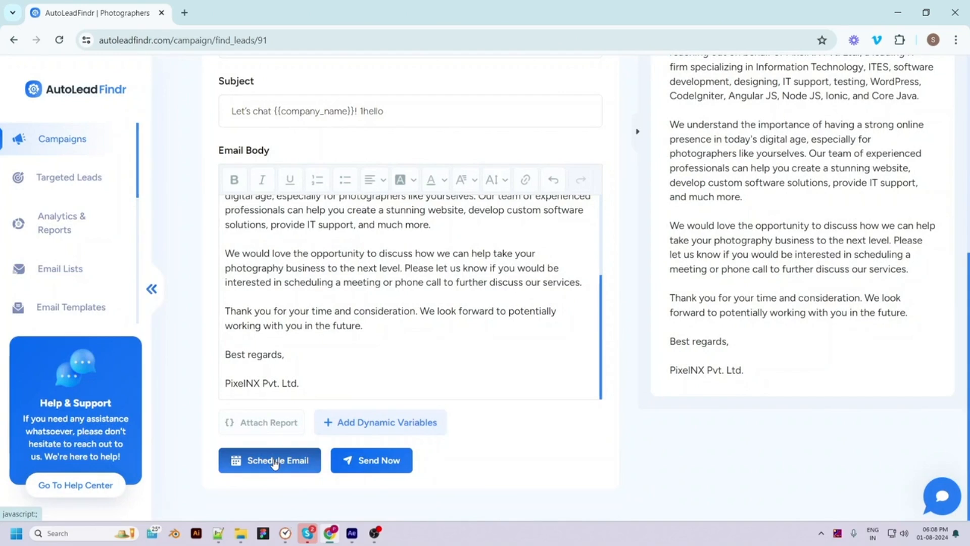
Refresh the email preview and schedule it in the (UTC+05:45) Kathmandu time zone
left_click(389, 472)
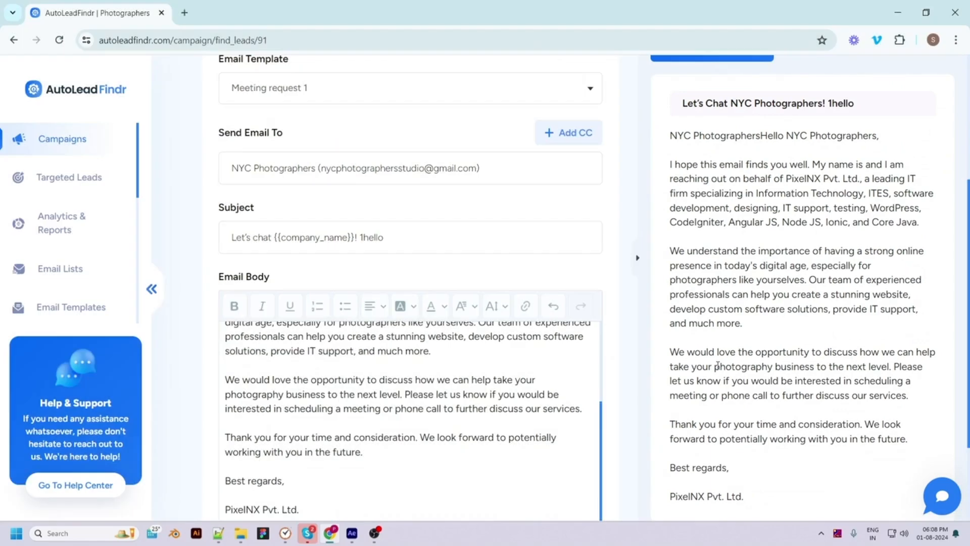
scroll(748, 394, "up", 4)
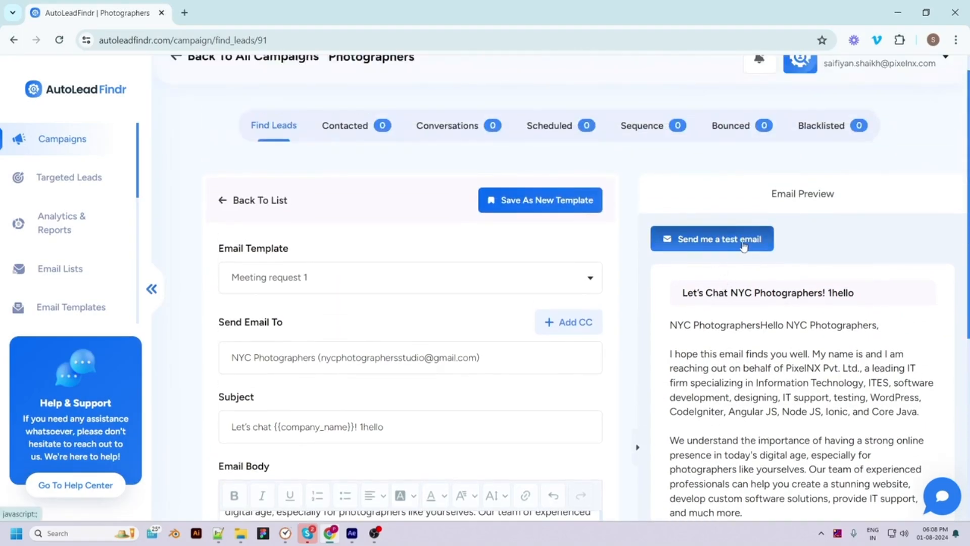
scroll(717, 245, "down", 6)
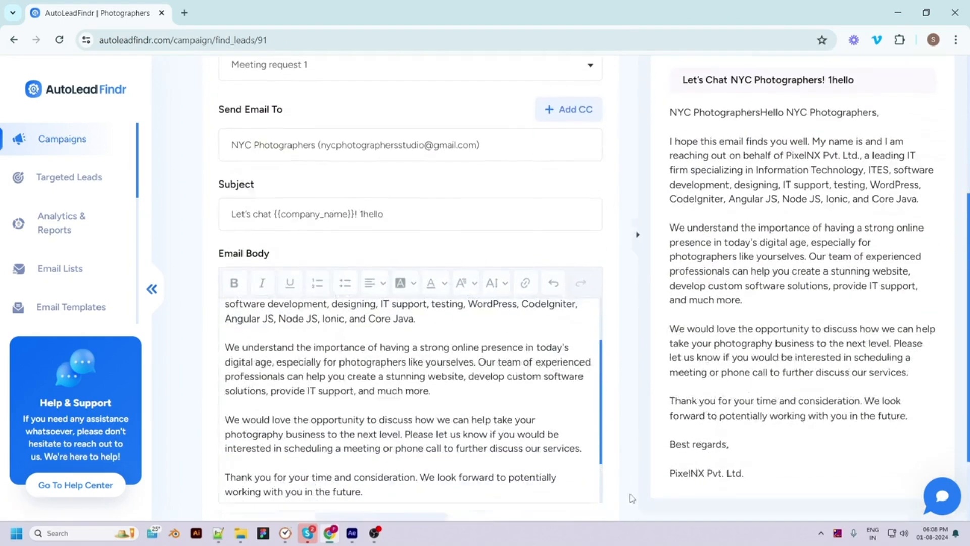
left_click(277, 464)
left_click(433, 253)
left_click(456, 388)
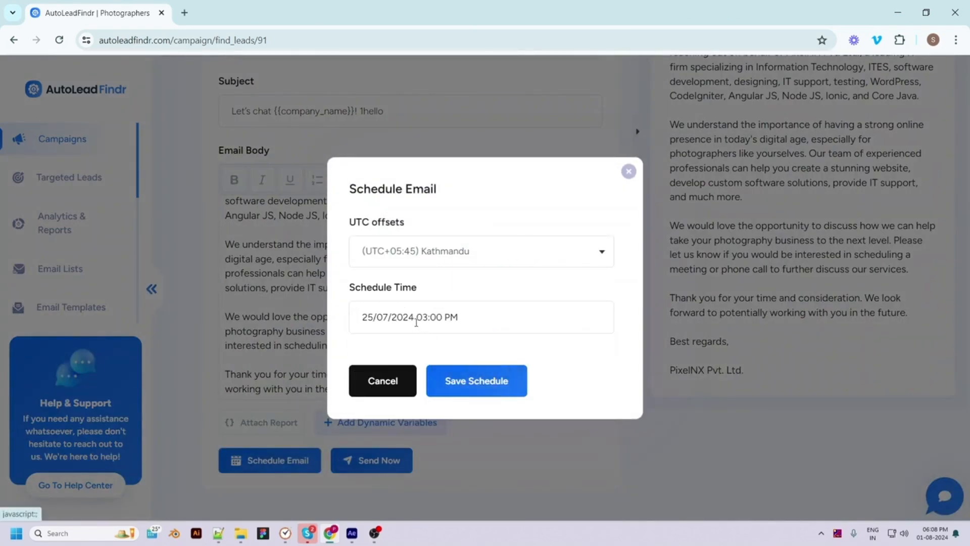
Set the schedule time to 26/07/2024 08:40 PM and save the schedule
left_click(430, 317)
left_click(390, 491)
left_click(397, 441)
left_click(431, 492)
left_click(429, 470)
left_click(475, 493)
left_click(468, 513)
scroll(477, 508, "down", 1)
left_click(480, 507)
left_click(464, 386)
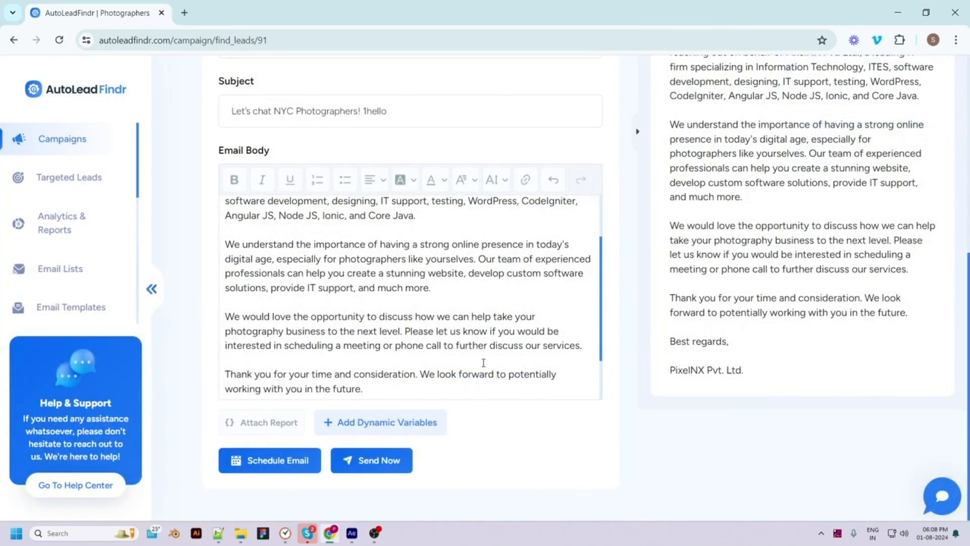
scroll(484, 362, "up", 3)
Send the NYC Photographers email immediately and view the Contacted leads list
scroll(478, 192, "up", 2)
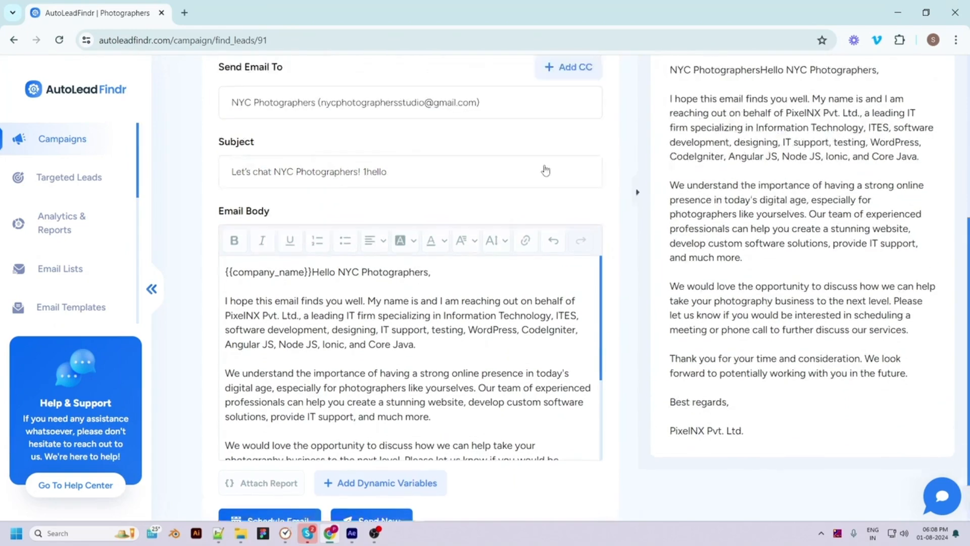
scroll(546, 171, "up", 5)
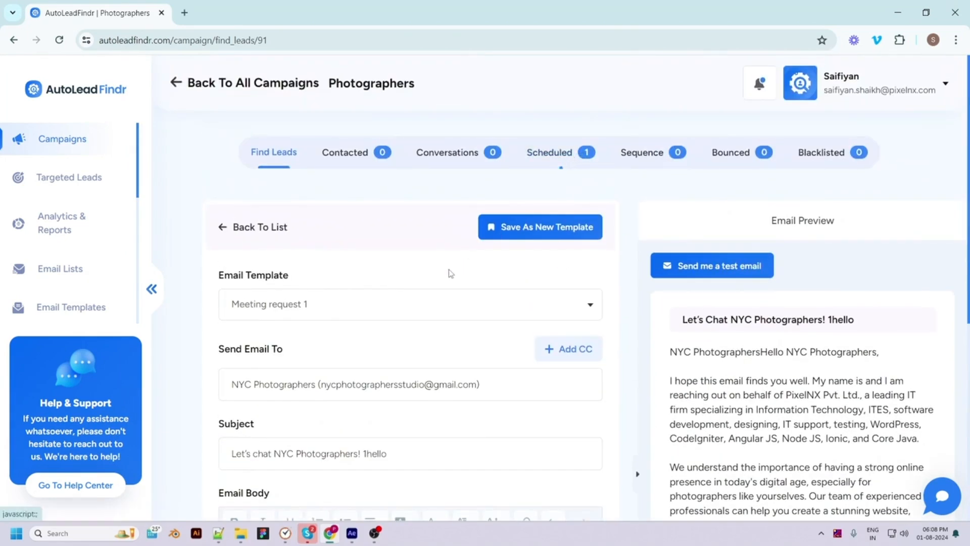
scroll(451, 303, "down", 5)
scroll(454, 354, "down", 4)
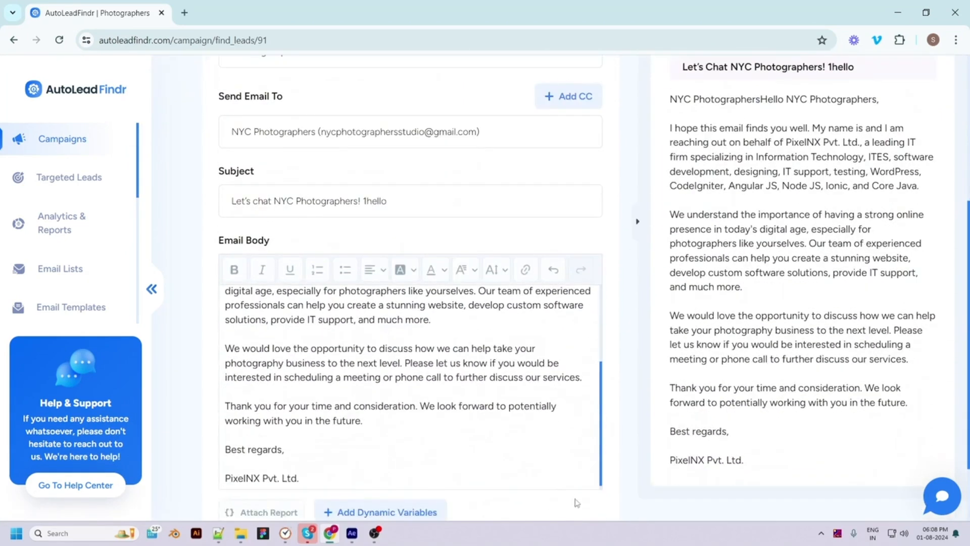
scroll(577, 503, "down", 2)
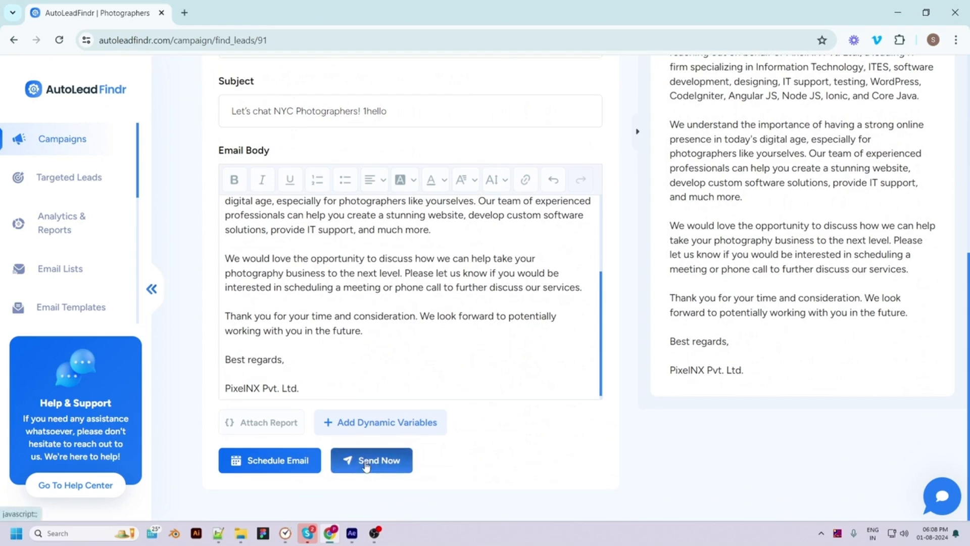
left_click(366, 465)
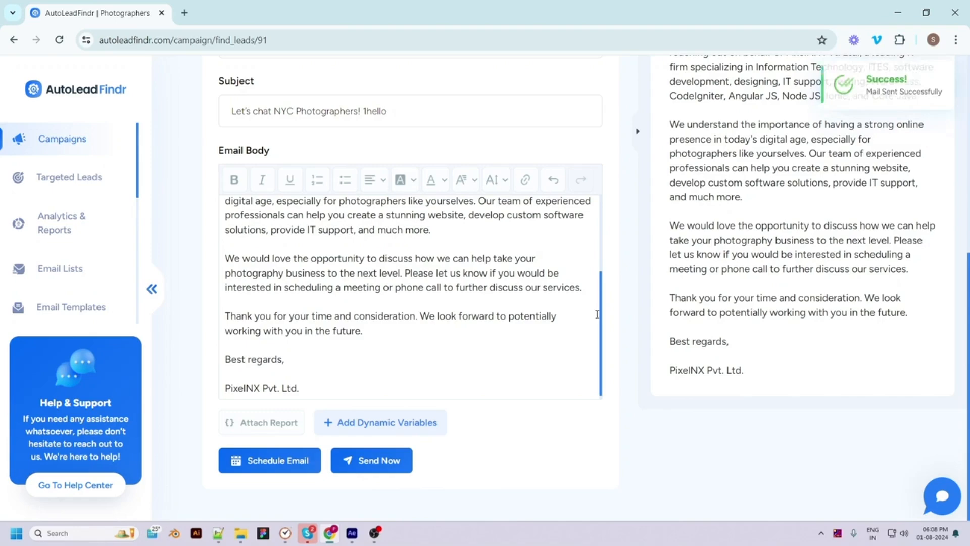
scroll(505, 152, "up", 6)
left_click(349, 130)
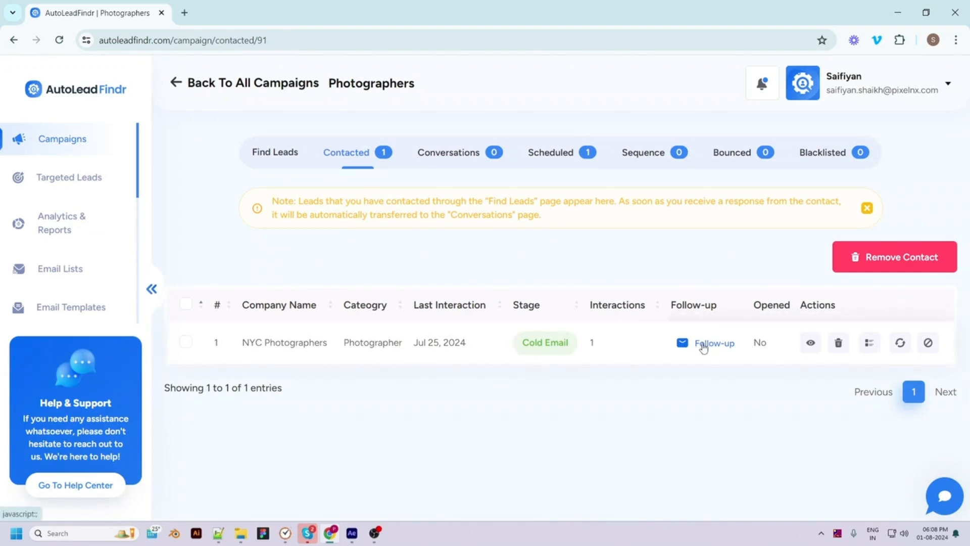
left_click(811, 344)
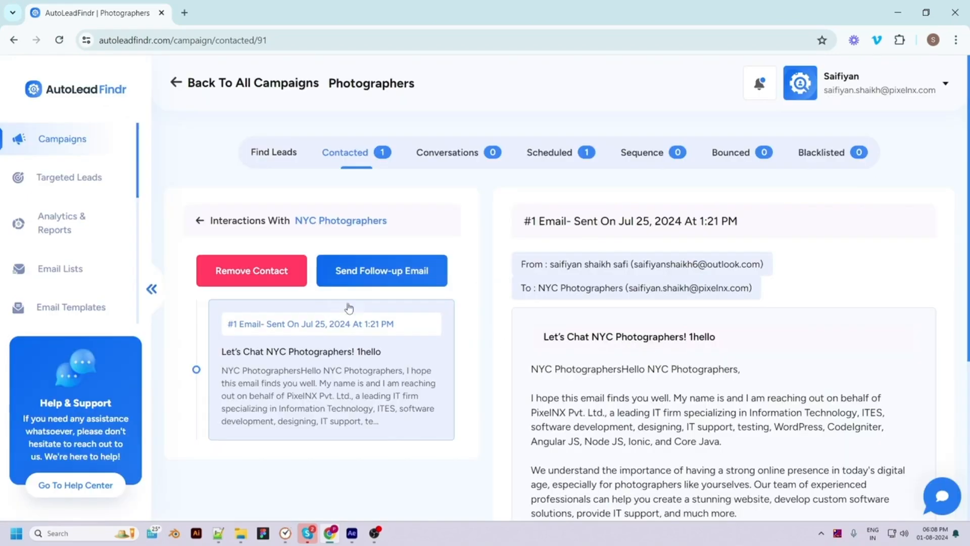
left_click(199, 221)
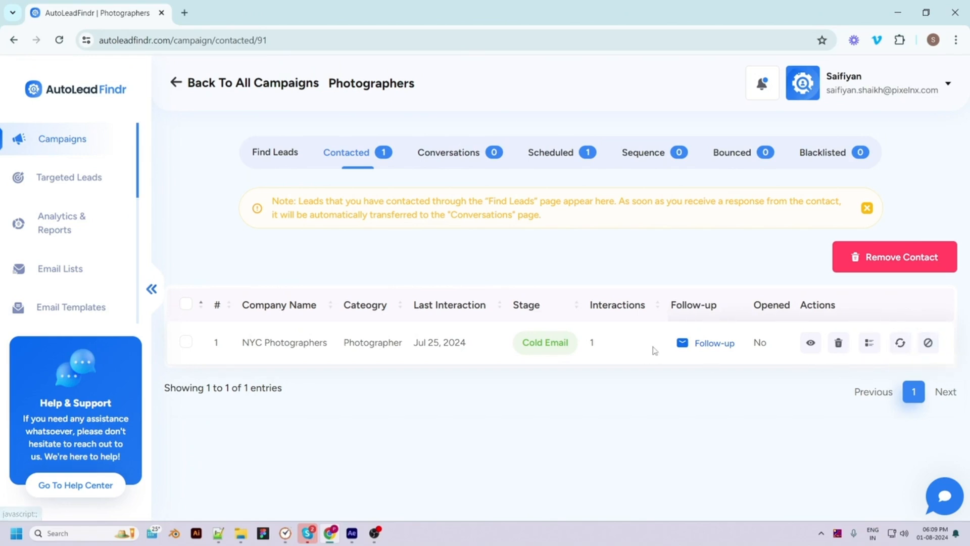
Start a follow-up to NYC Photographers from carwahing copy 1, replying in the current thread
left_click(682, 344)
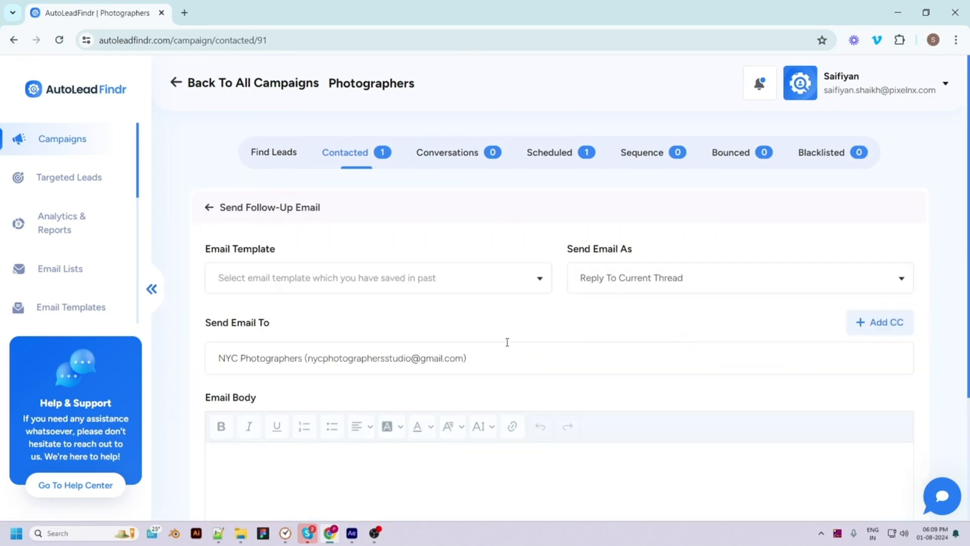
left_click(360, 283)
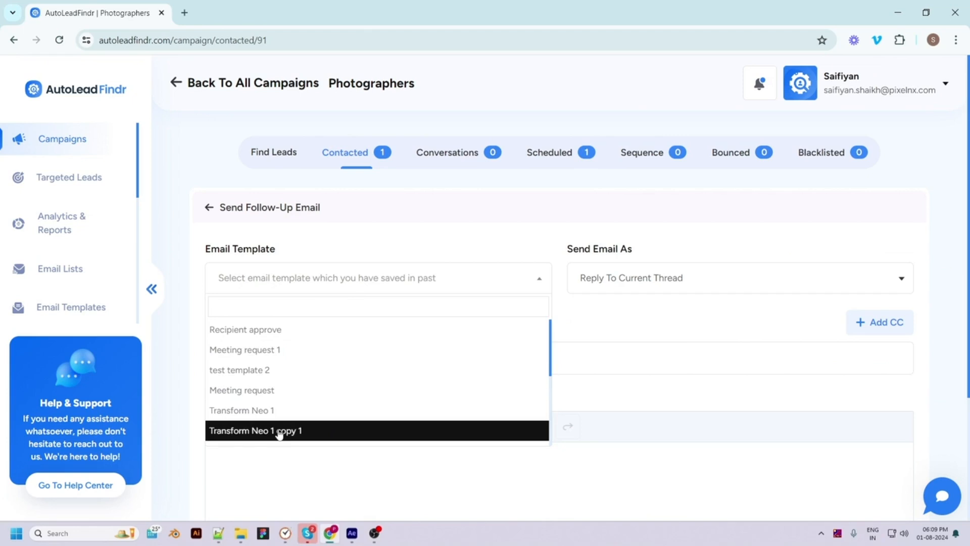
scroll(279, 434, "down", 5)
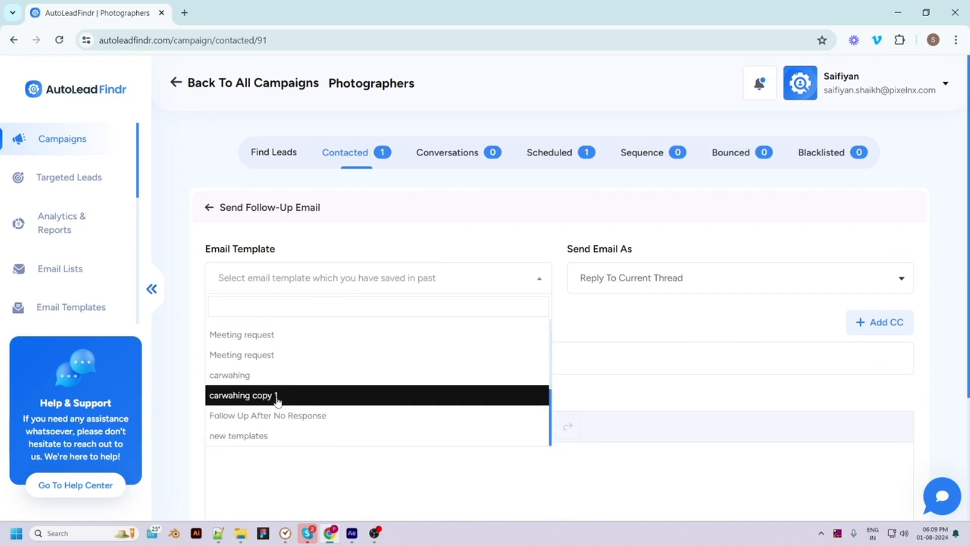
left_click(278, 395)
left_click(655, 280)
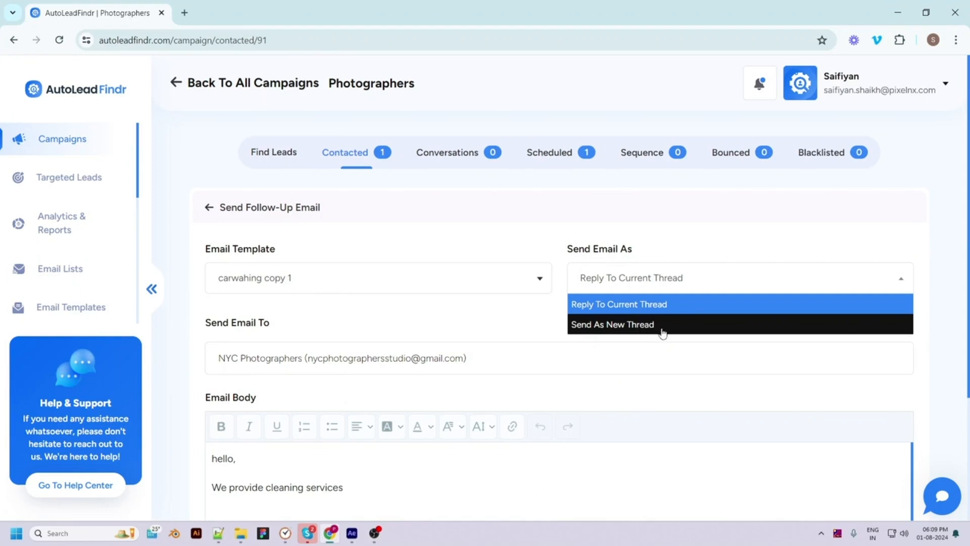
left_click(677, 308)
Add 'good day!' to the follow-up body and send it now
scroll(654, 354, "down", 3)
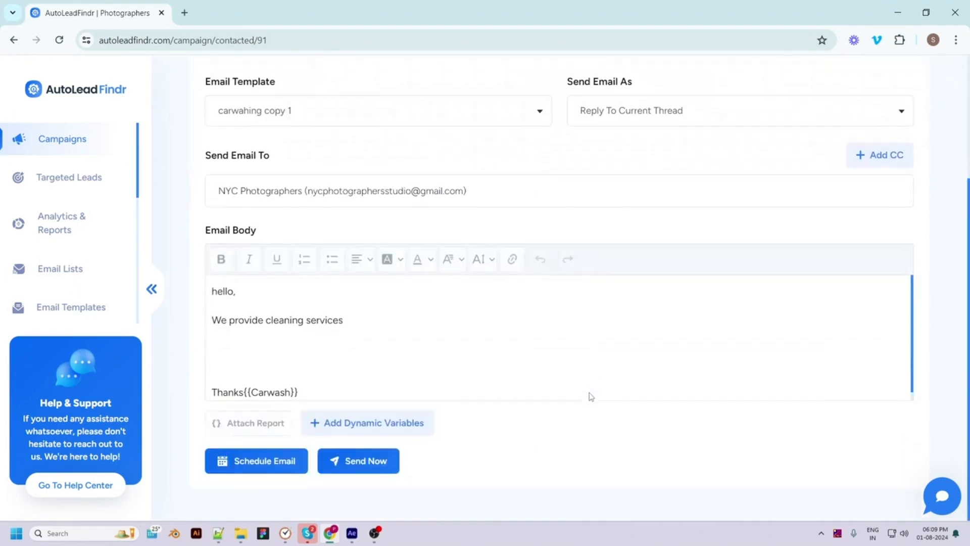
left_click(263, 363)
type("good day!")
scroll(621, 397, "down", 2)
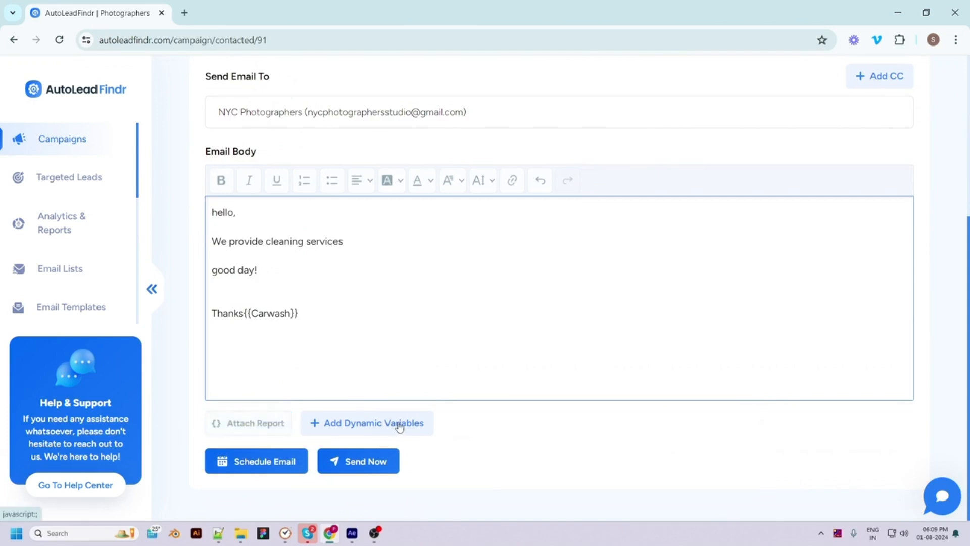
left_click(372, 470)
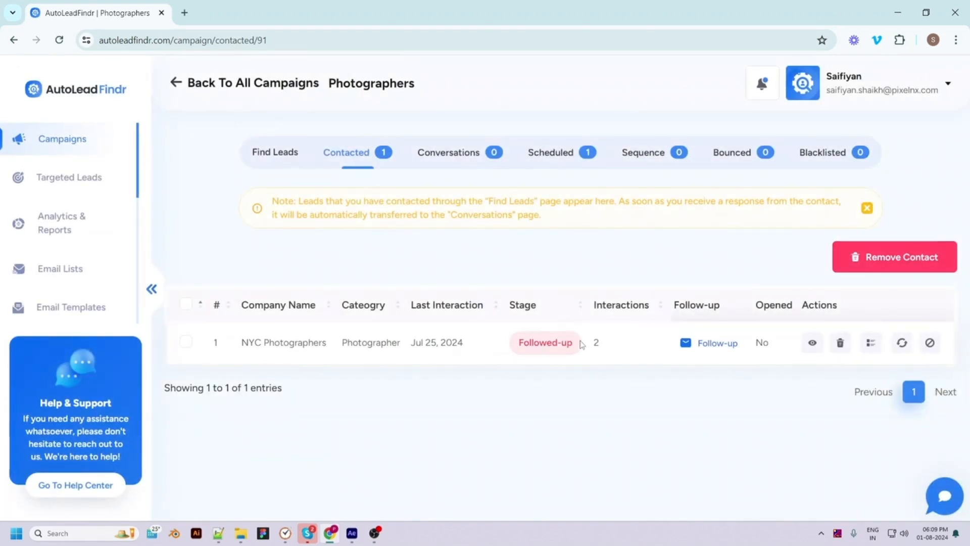
Open the Photographers campaign's Sequence tab, showing an empty sequences table
left_click_drag(589, 342, 604, 344)
left_click(618, 404)
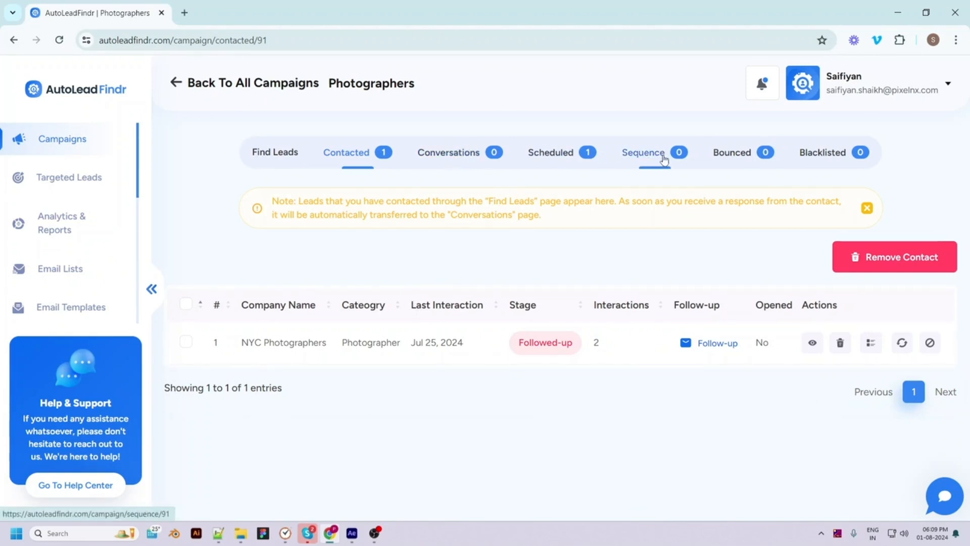
left_click(657, 155)
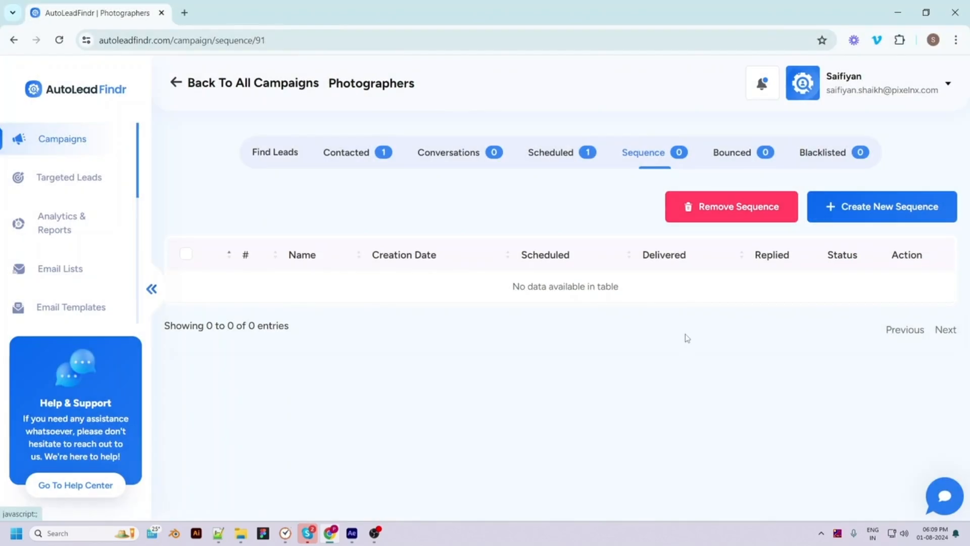
Name a new sequence 'photos' and set its start time to 08:16
left_click(853, 212)
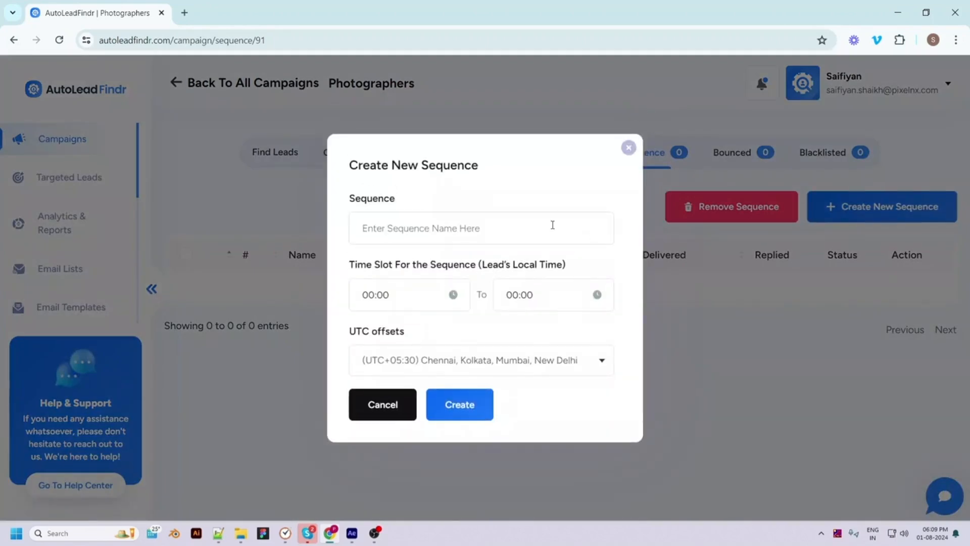
type("photos")
left_click(381, 295)
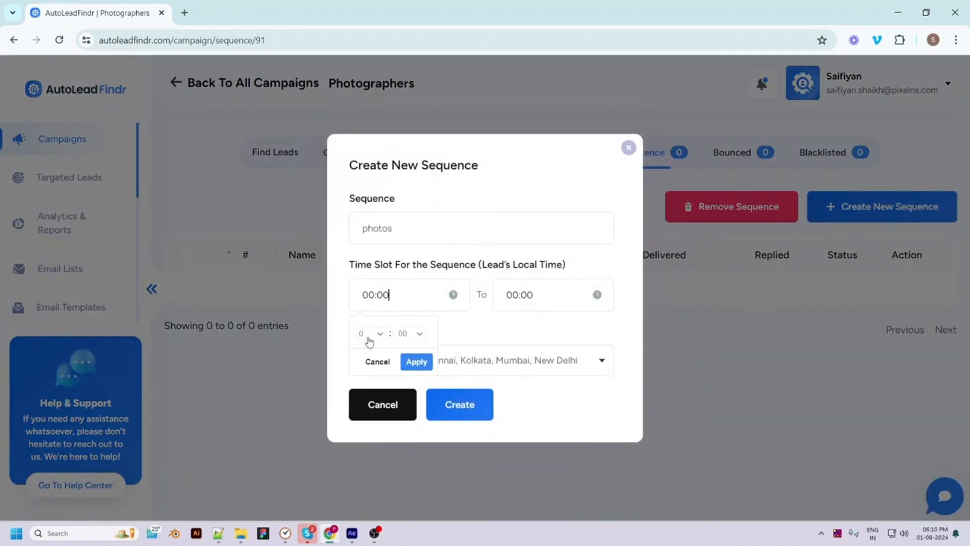
left_click(413, 362)
Set the end time to 13:18, keep UTC+05:30, and create the sequence
left_click(526, 295)
left_click(513, 333)
left_click(510, 267)
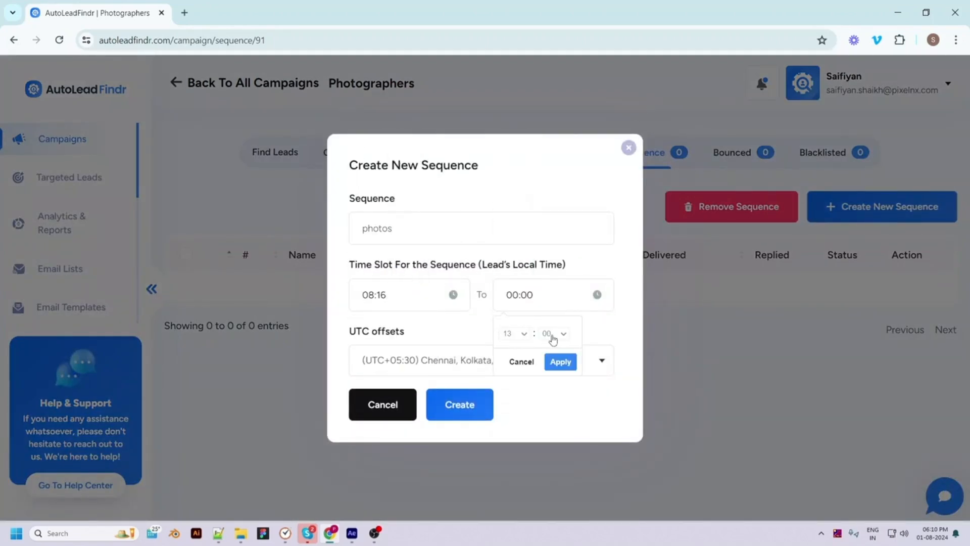
left_click(546, 337)
left_click(549, 317)
left_click(564, 362)
left_click(497, 369)
left_click(497, 368)
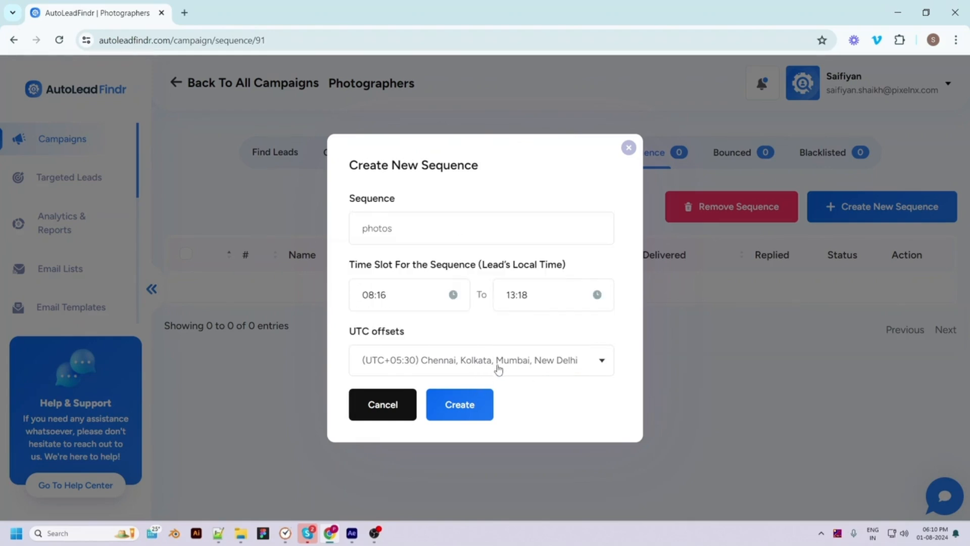
left_click(459, 404)
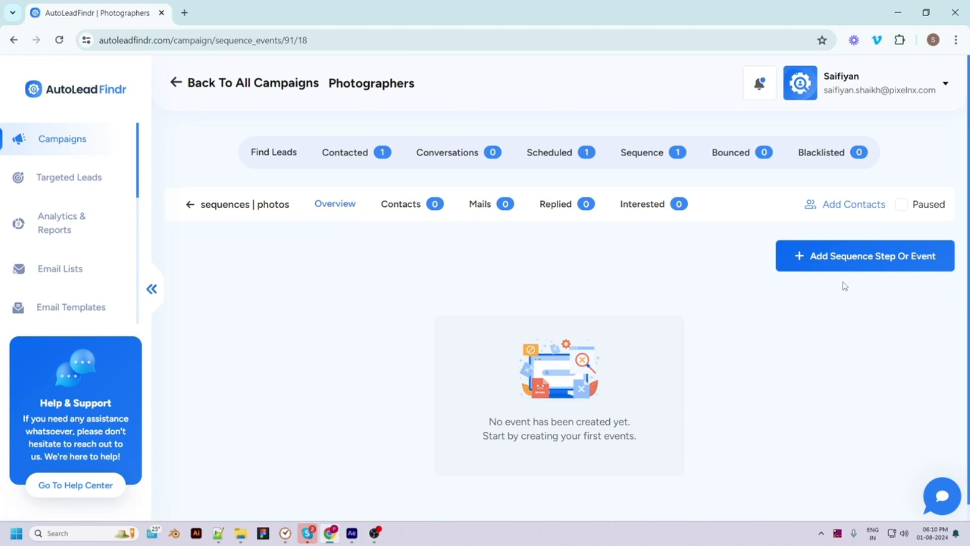
Add a new sequence step titled 'ev' with the Send Email event type
left_click(835, 260)
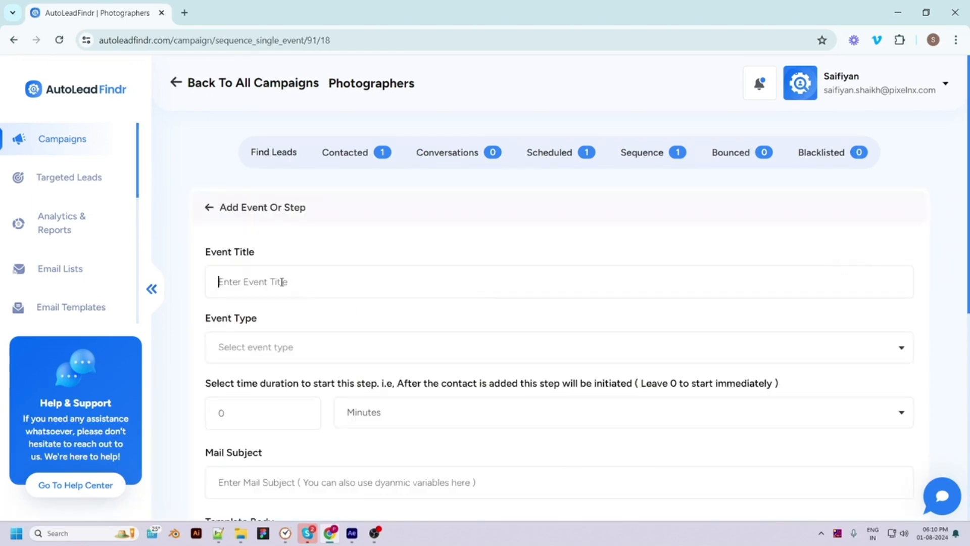
type("event1")
left_click(277, 346)
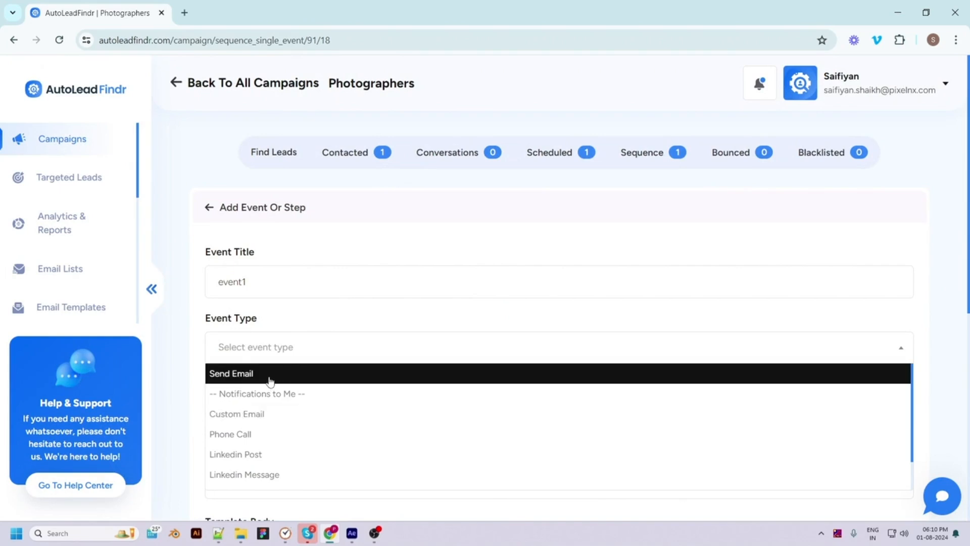
scroll(270, 381, "down", 1)
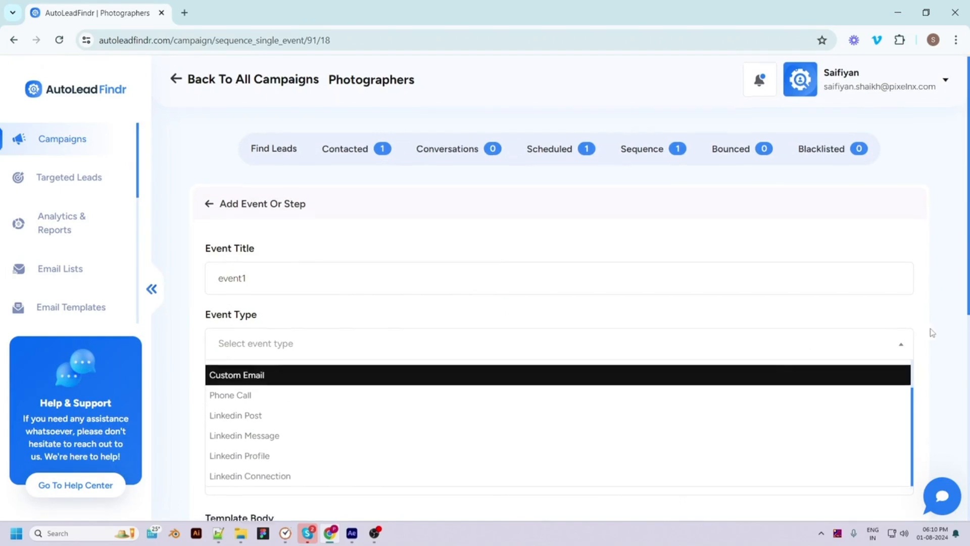
scroll(939, 335, "down", 3)
scroll(299, 198, "down", 1)
scroll(299, 198, "down", 1)
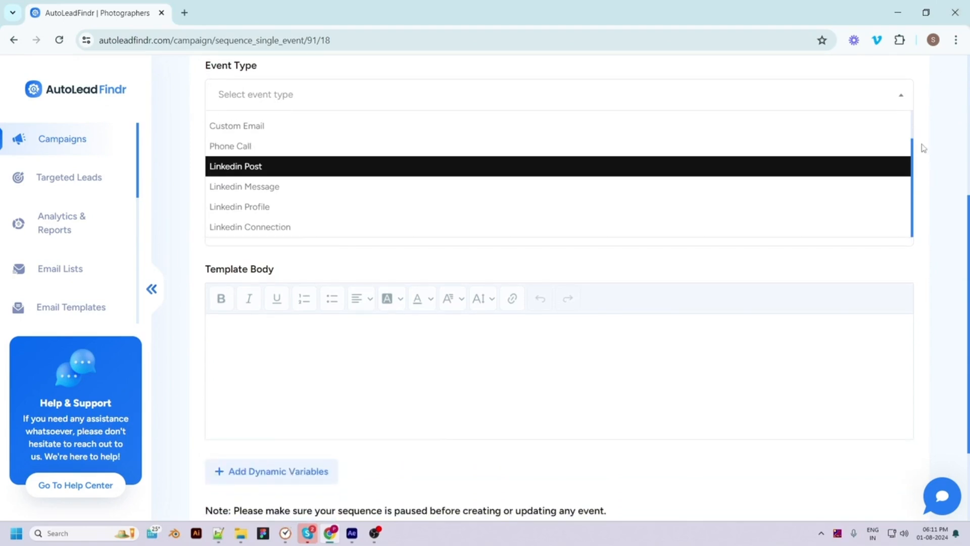
scroll(908, 126, "up", 1)
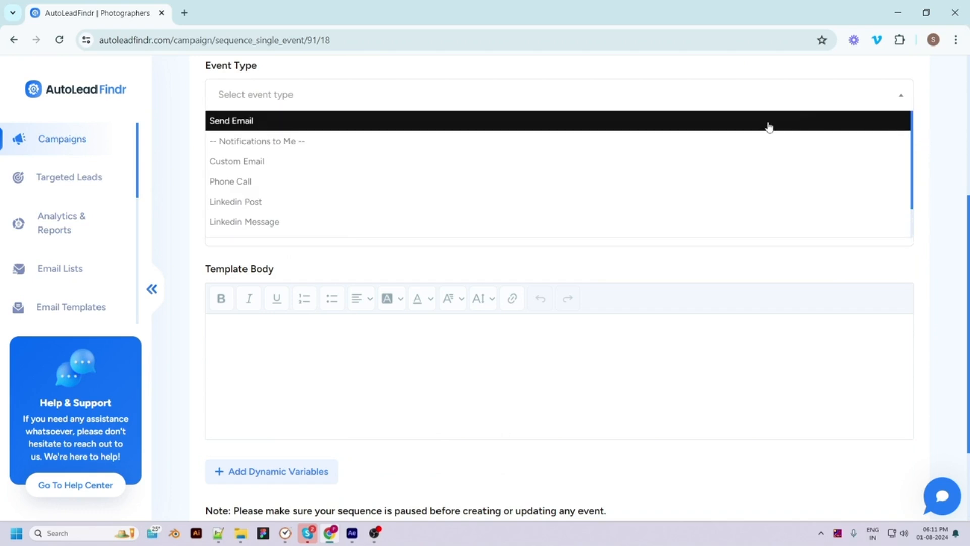
left_click(742, 126)
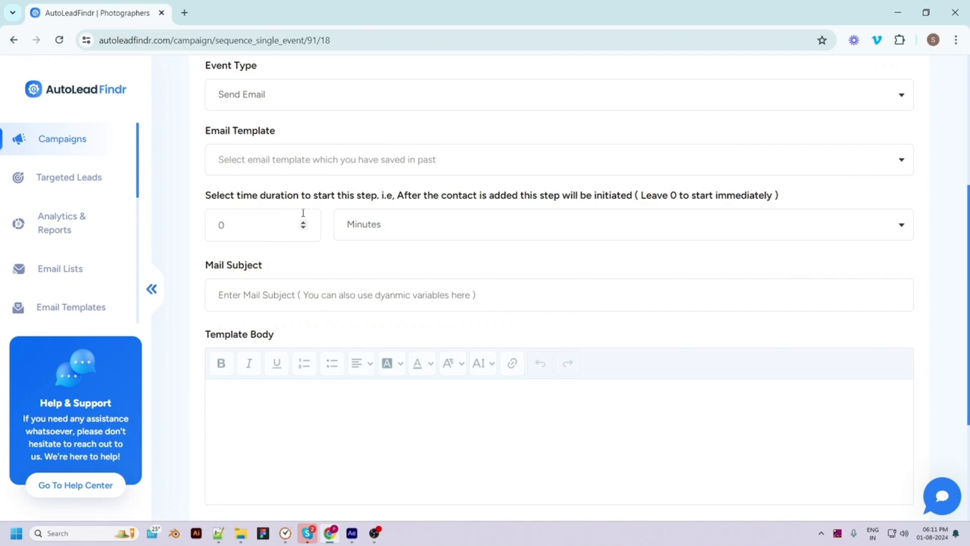
Set the step's delay to 0 minutes so it sends instantly
left_click(225, 226)
key("BackSpace")
type("5")
left_click(371, 224)
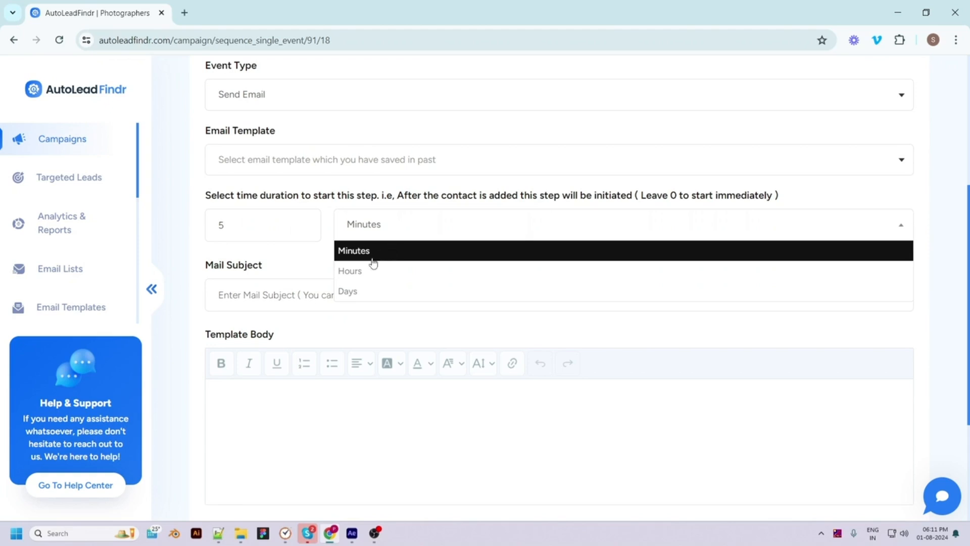
left_click(379, 250)
left_click_drag(258, 225, 210, 220)
type("0")
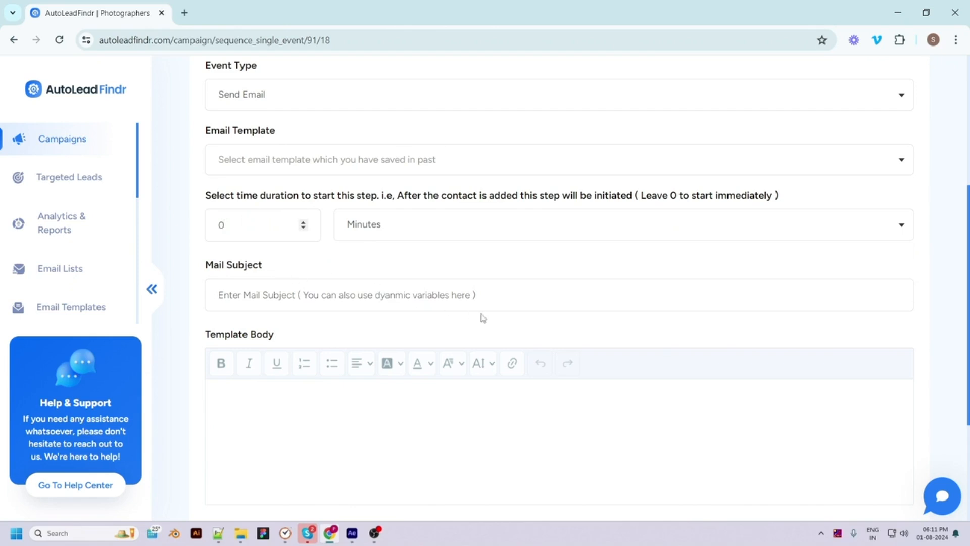
Give it subject 'event1', body 'hello, see you soon!' plus {{company_name}}, and create the event
left_click(518, 295)
type("event1")
scroll(504, 298, "down", 2)
left_click(274, 326)
type("hello ,")
key("Return")
key("Return")
type("see you soon!")
scroll(291, 453, "down", 3)
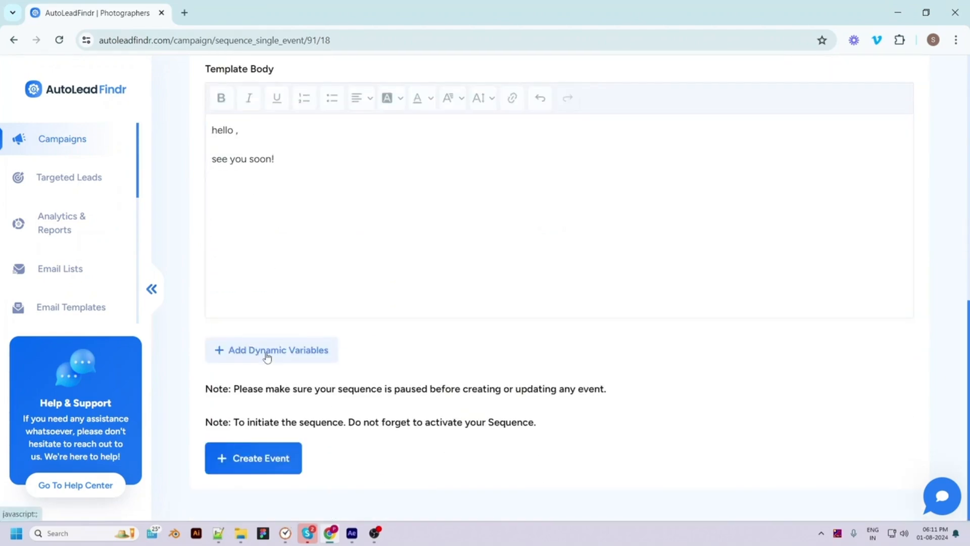
left_click(266, 354)
left_click(513, 237)
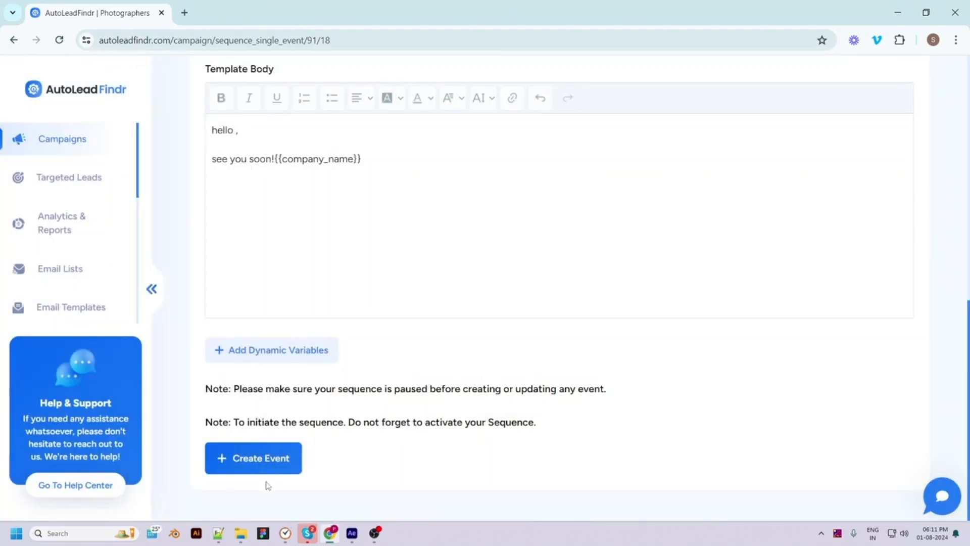
left_click(254, 466)
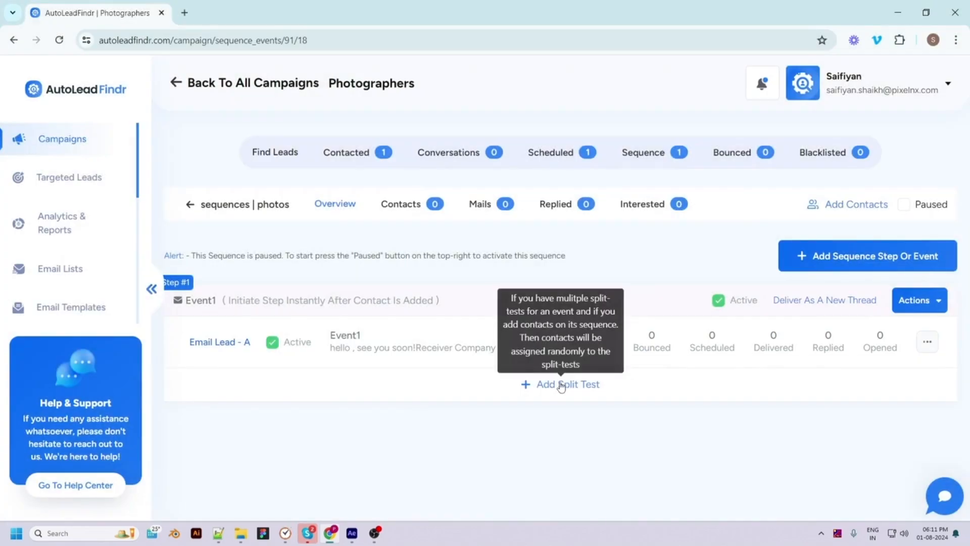
Add split test Email Lead - B to Event1 from the Meeting request 1 template
left_click(561, 387)
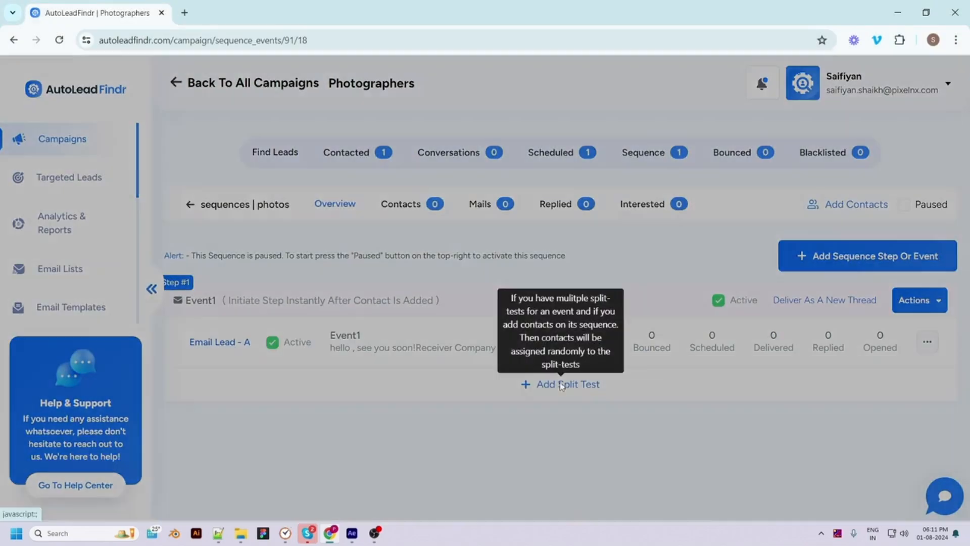
left_click(417, 170)
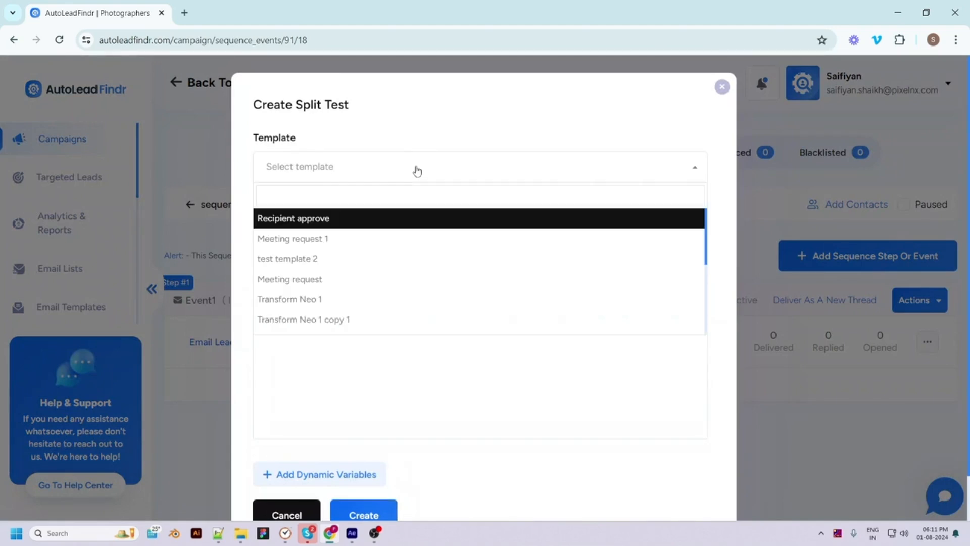
left_click(311, 241)
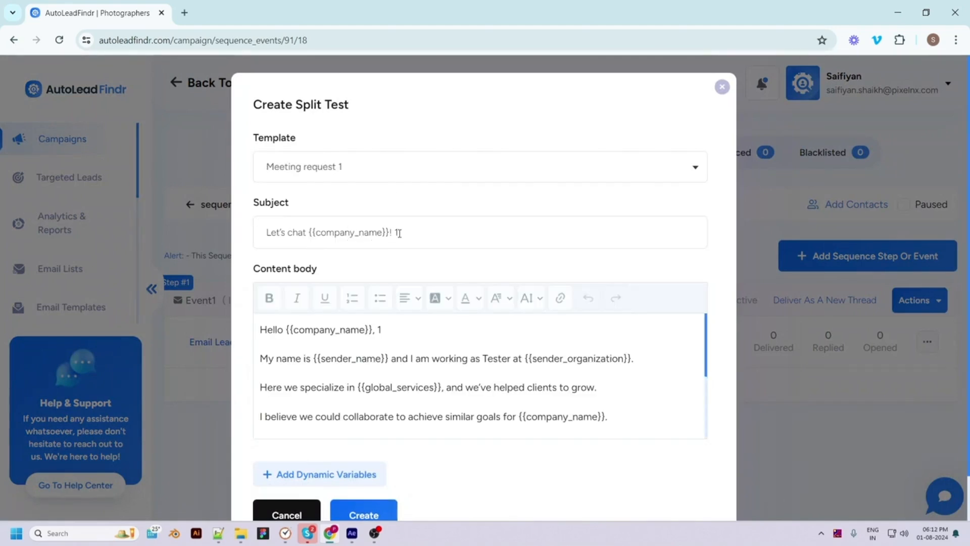
scroll(566, 336, "down", 3)
scroll(556, 466, "down", 2)
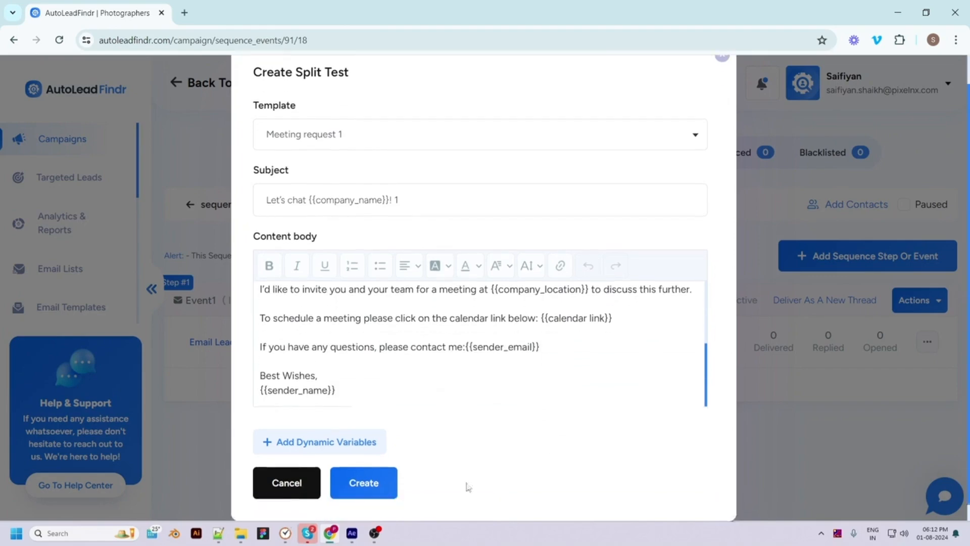
left_click(348, 466)
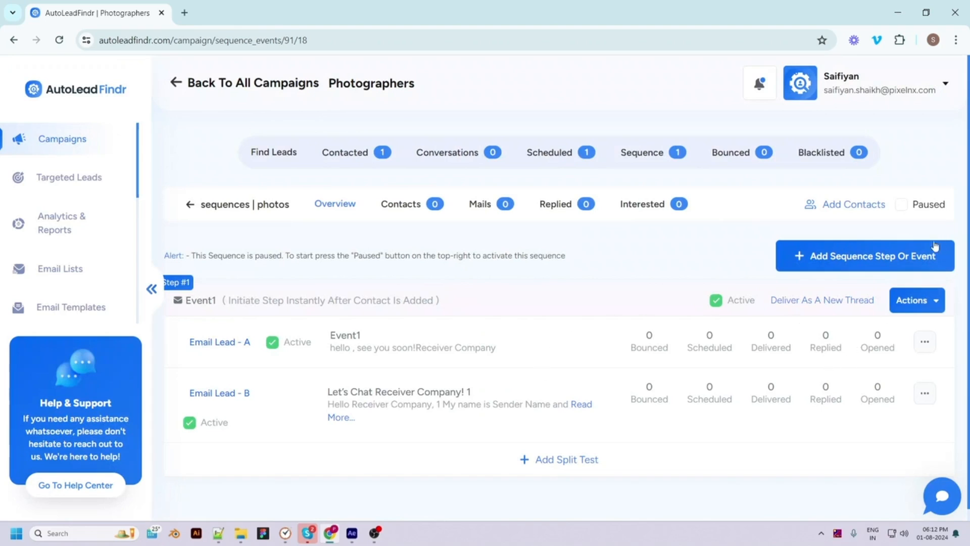
Switch the photos sequence from paused to active, then go to Add Contacts
left_click(907, 206)
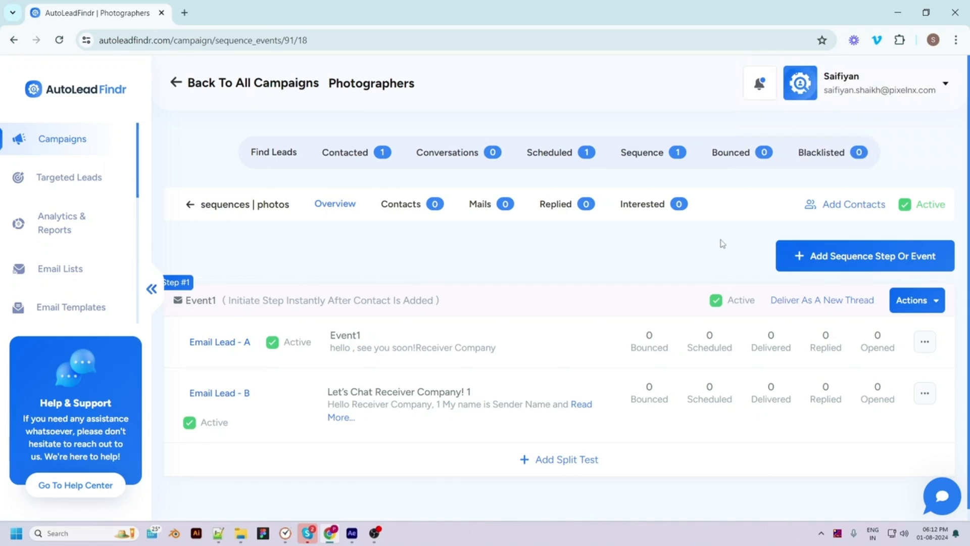
left_click(826, 204)
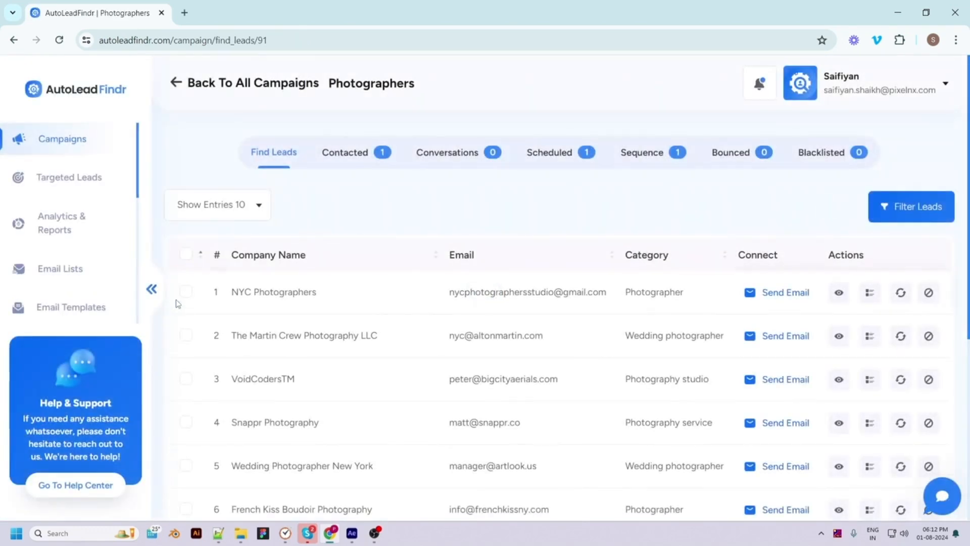
Add the NYC Photographers, Martin Crew Photography LLC and VoidCodersTM leads to the photos sequence, then view its details
left_click(186, 292)
left_click(186, 334)
left_click(189, 382)
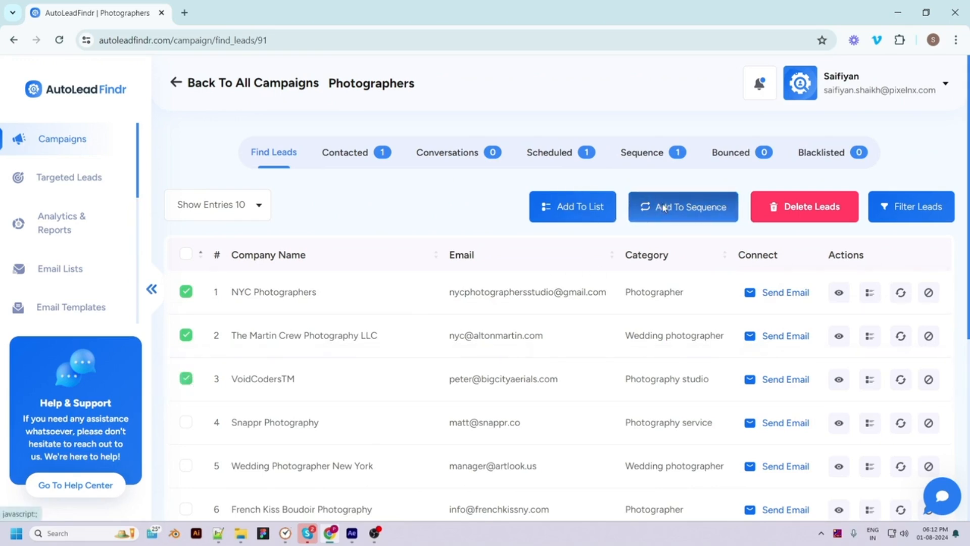
left_click(664, 208)
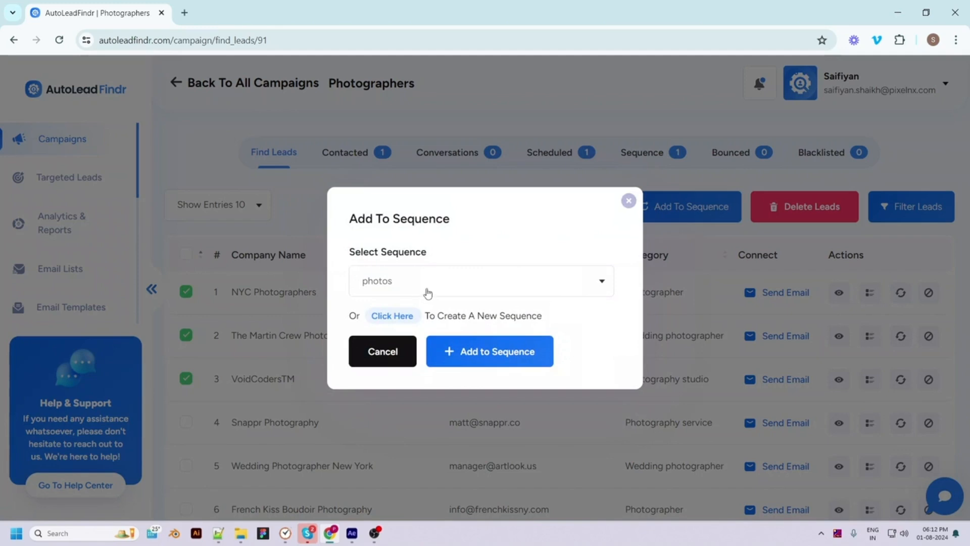
left_click(422, 290)
left_click(384, 332)
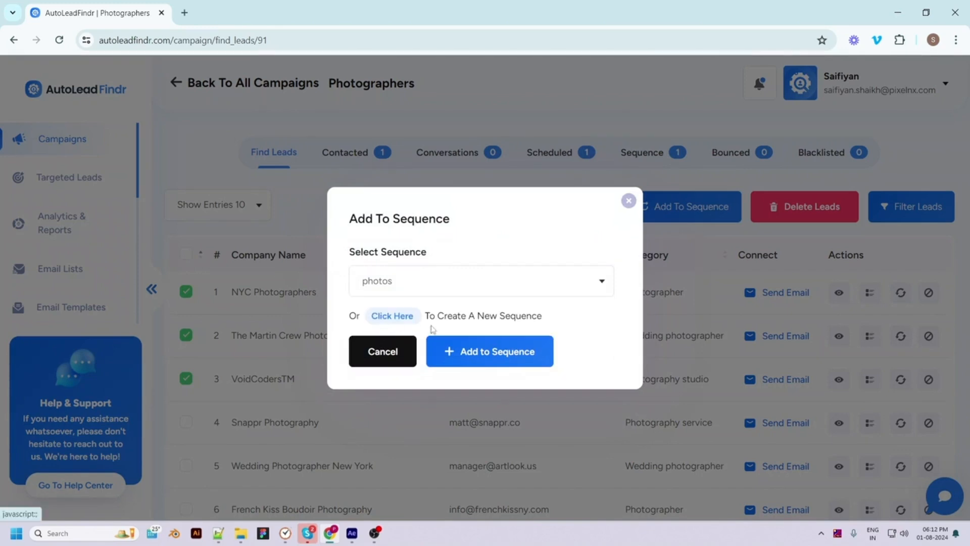
left_click(537, 340)
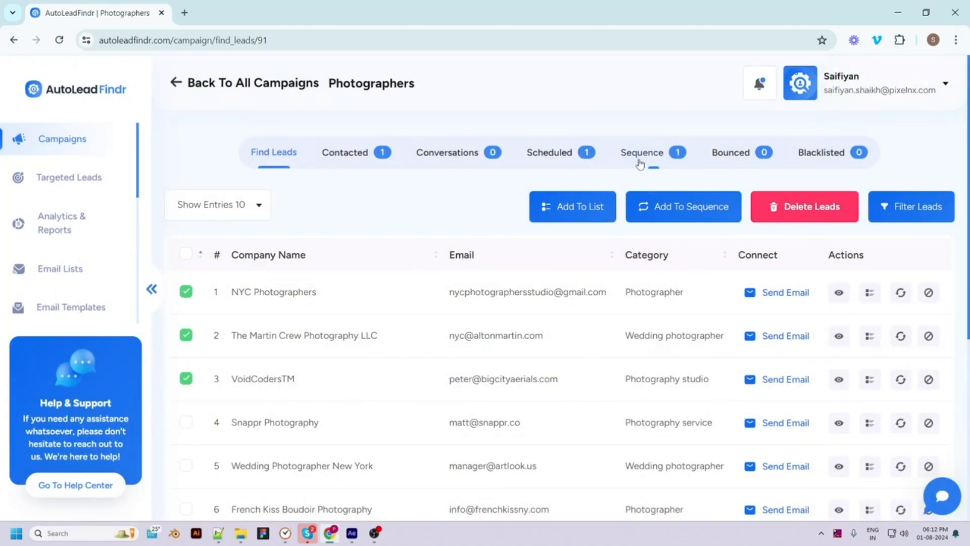
left_click(642, 152)
left_click(831, 295)
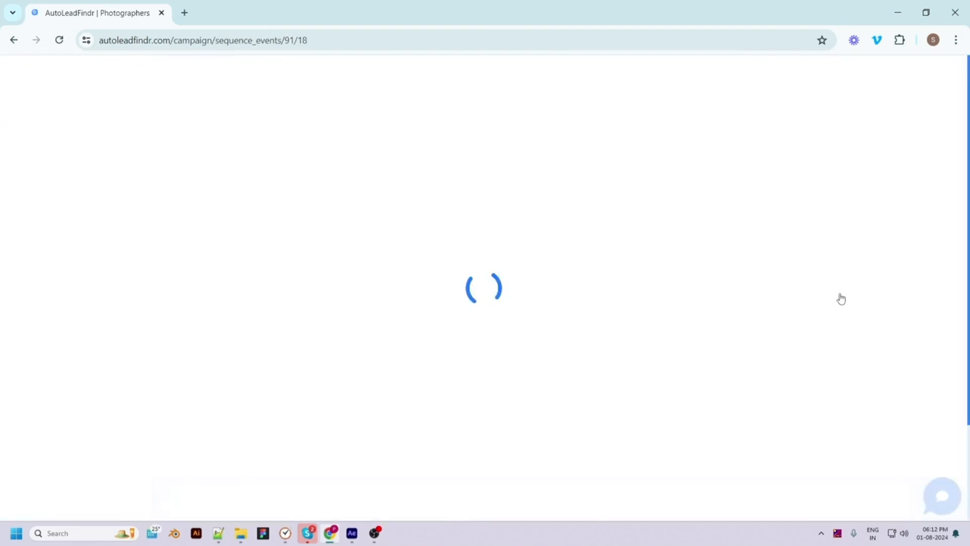